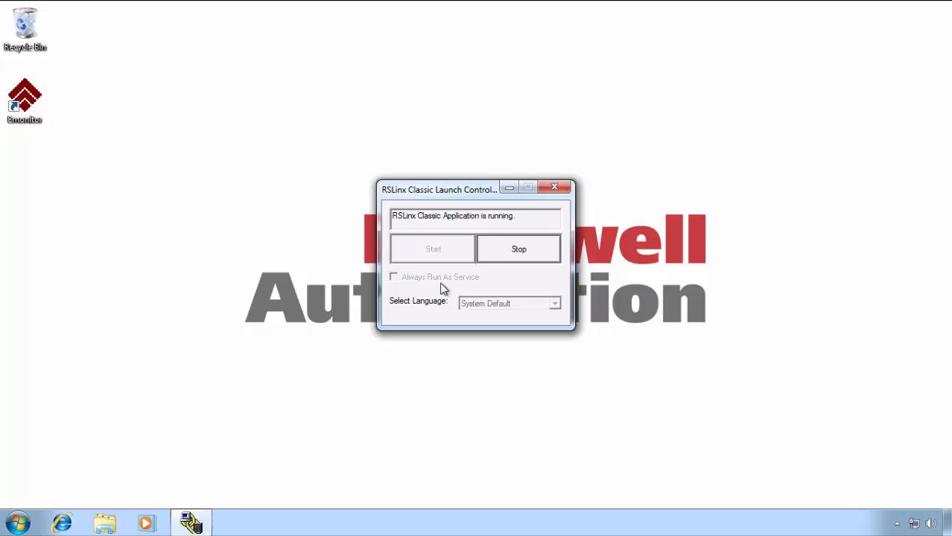
# Stop RSLinx Classic, set it to always run as a service, start it again and close its launch control panel.
pyautogui.click(535, 254)
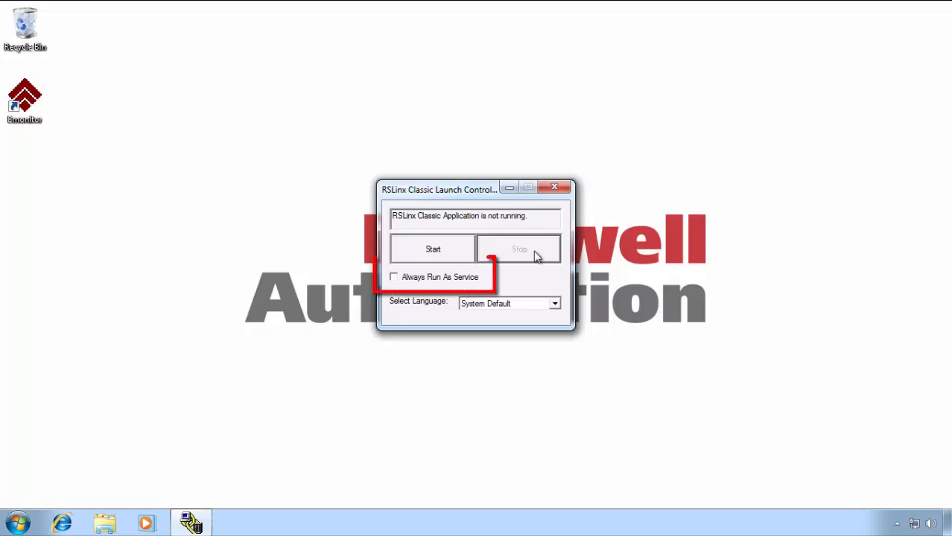
pyautogui.click(395, 278)
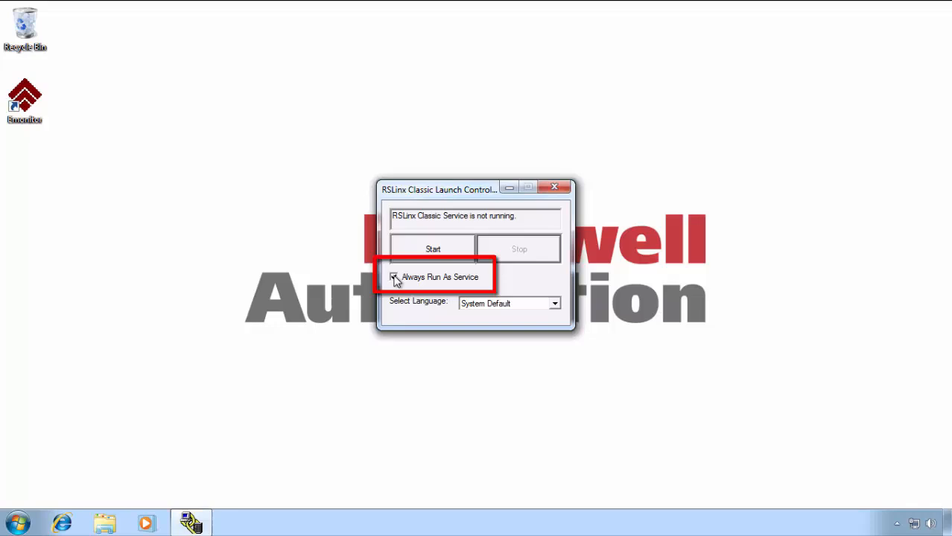
pyautogui.click(438, 250)
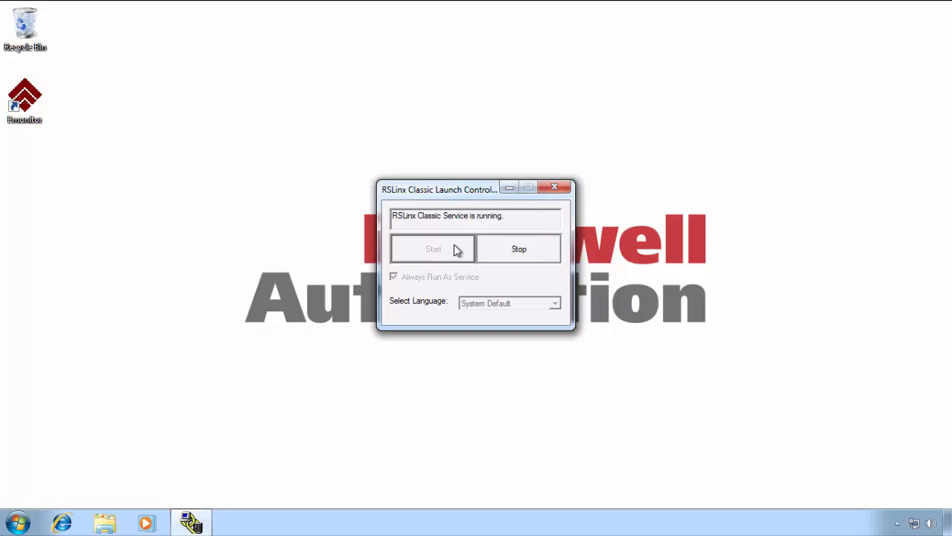
pyautogui.click(555, 188)
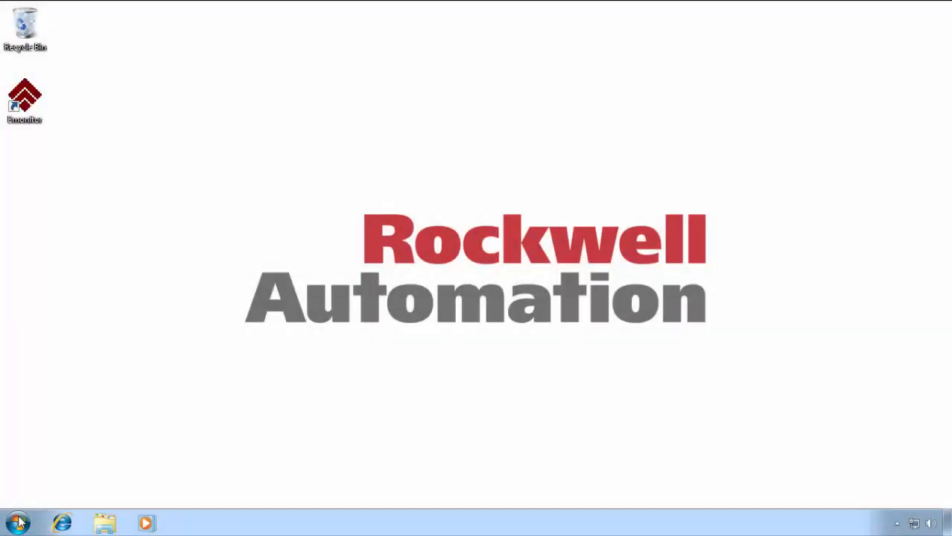
# Search Windows for "services" and open the Services management console.
pyautogui.click(18, 524)
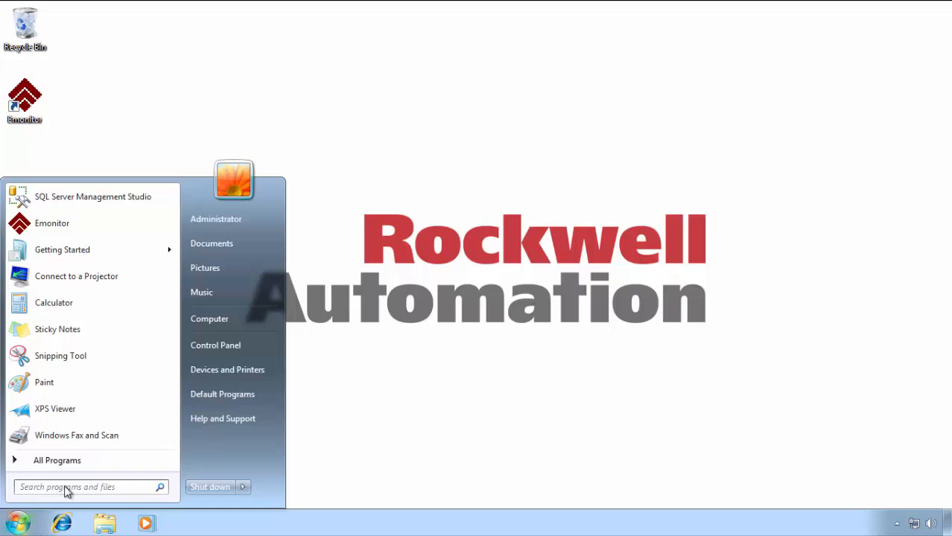
pyautogui.write('services')
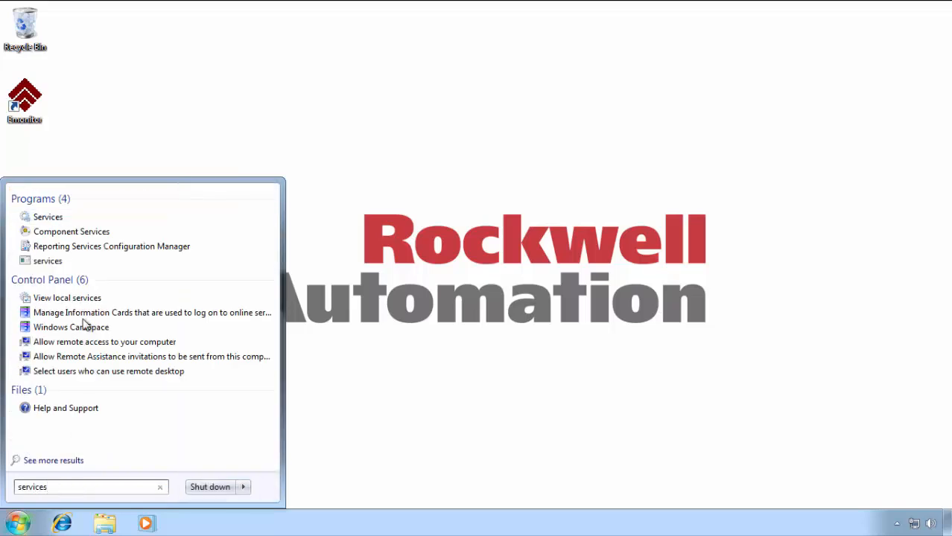
pyautogui.click(63, 219)
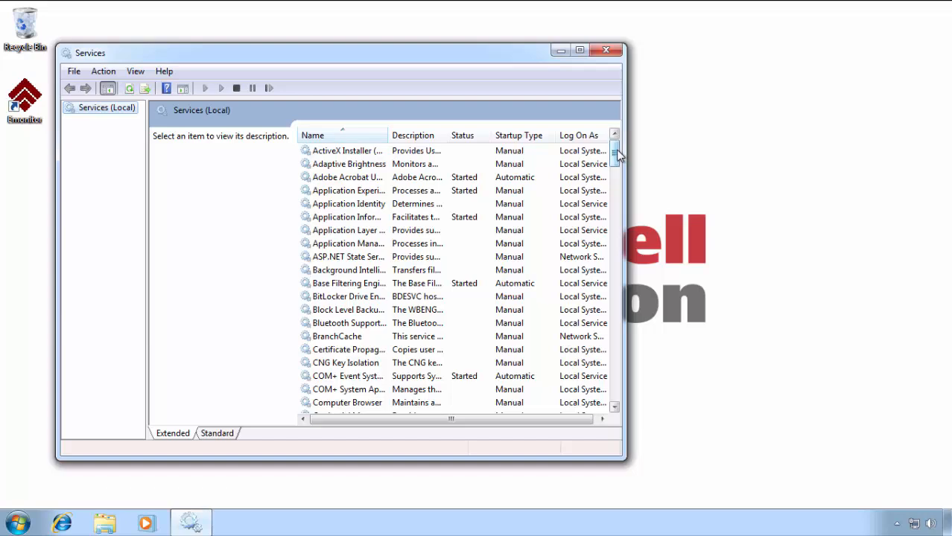
# Set the EmonitorDDM service's startup type to Automatic (Delayed Start) and apply the change.
pyautogui.moveTo(618, 157); pyautogui.dragTo(621, 192)
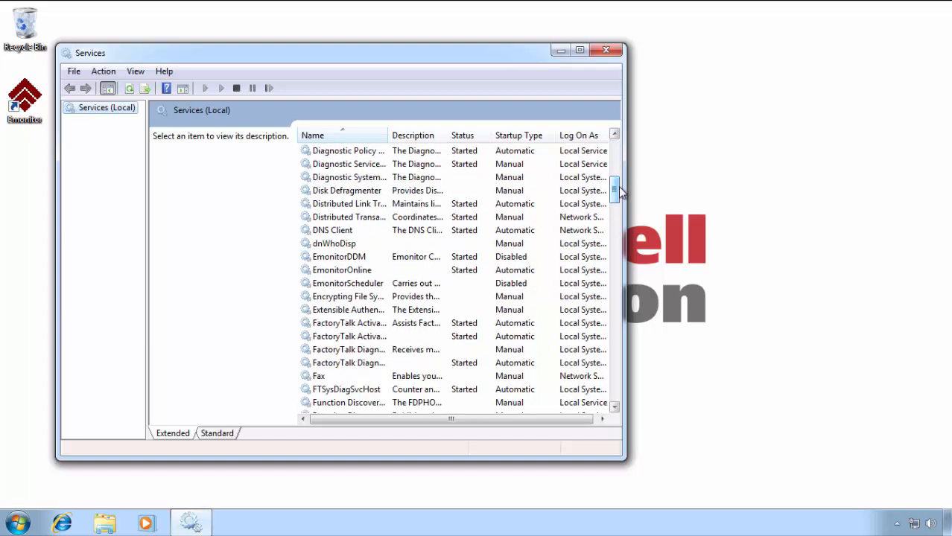
pyautogui.click(345, 259)
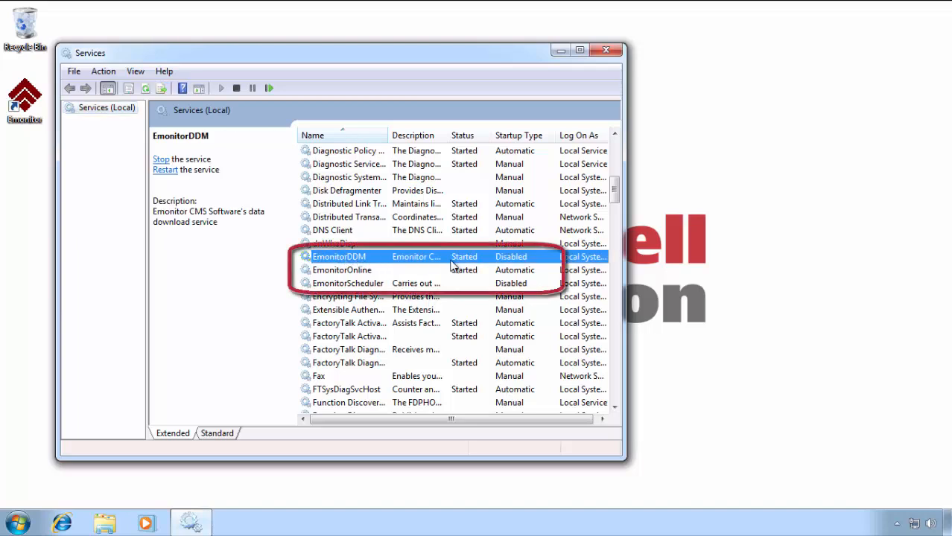
pyautogui.doubleClick(527, 257)
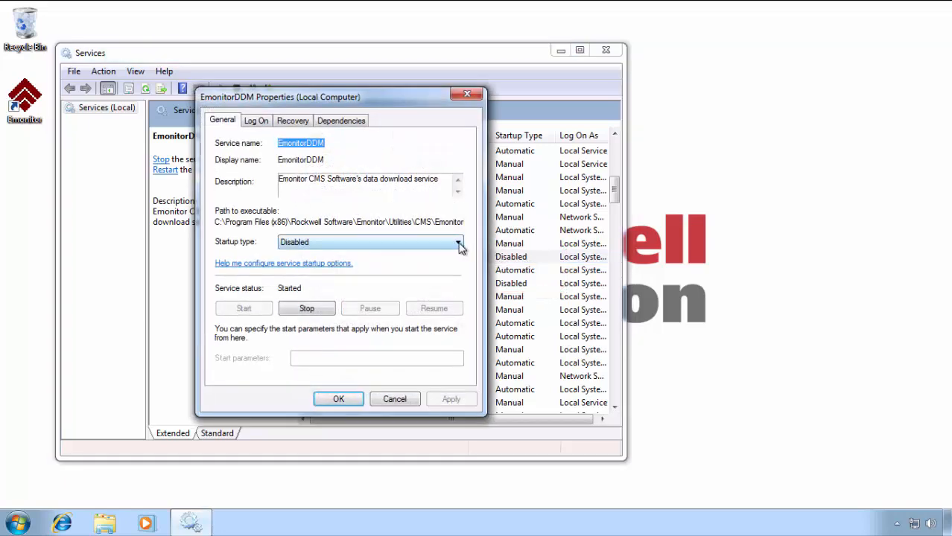
pyautogui.click(457, 246)
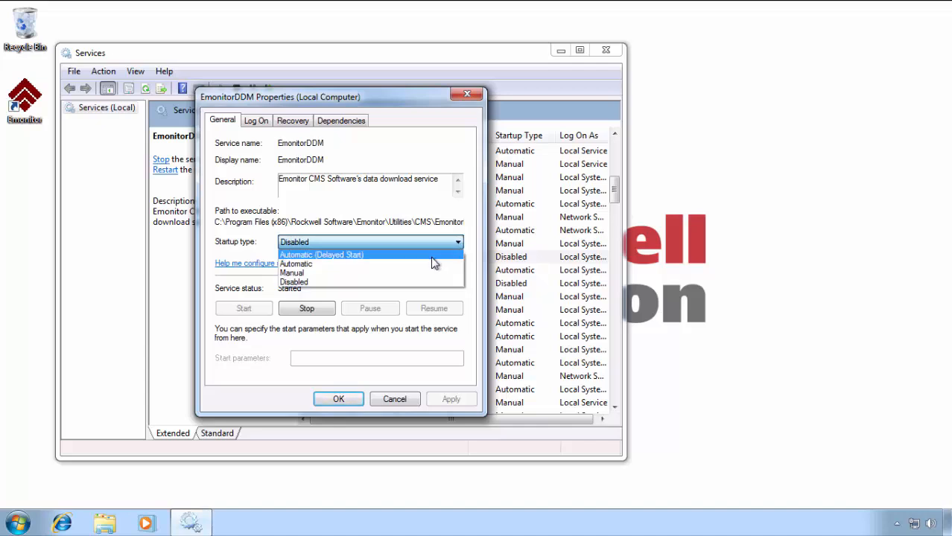
pyautogui.click(433, 255)
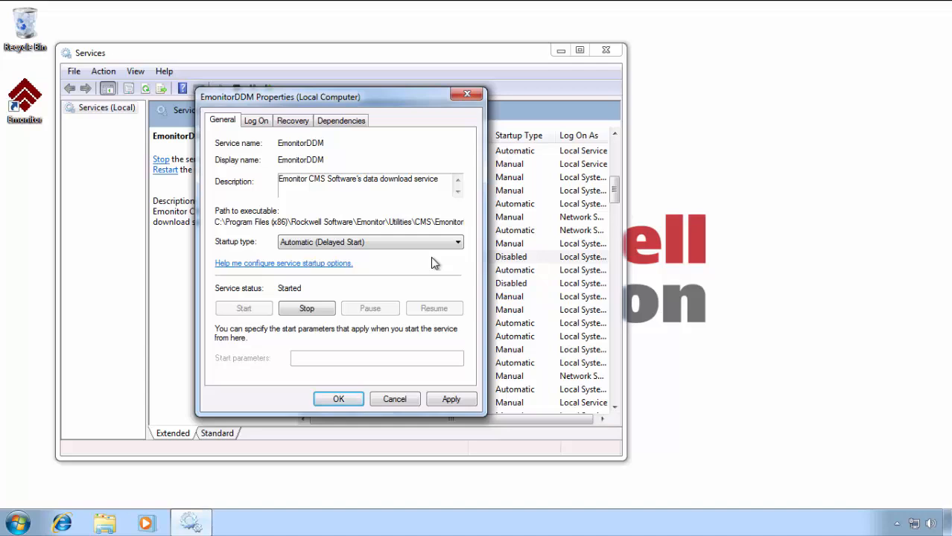
pyautogui.click(451, 400)
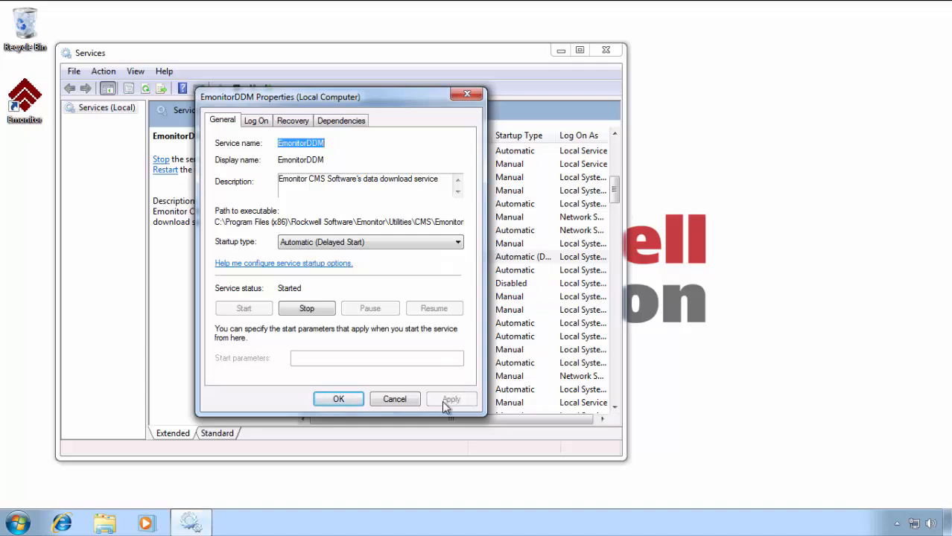
pyautogui.click(337, 401)
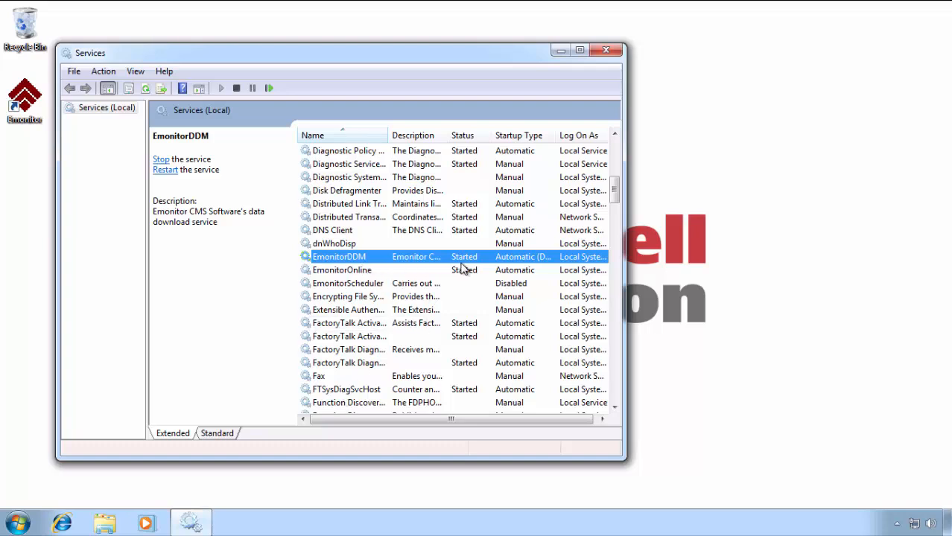
# Set the EmonitorScheduler service's startup type to Automatic, start the service and close the Services console.
pyautogui.click(336, 273)
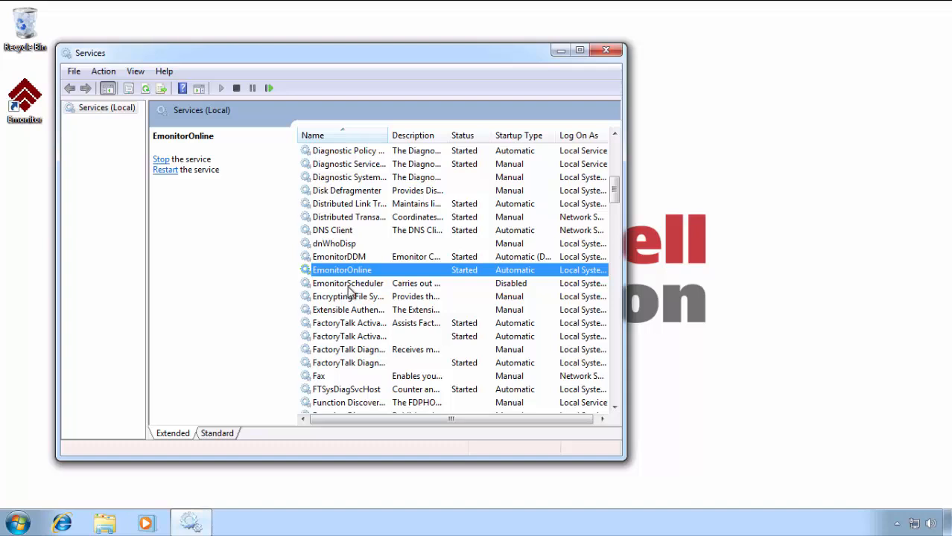
pyautogui.click(350, 285)
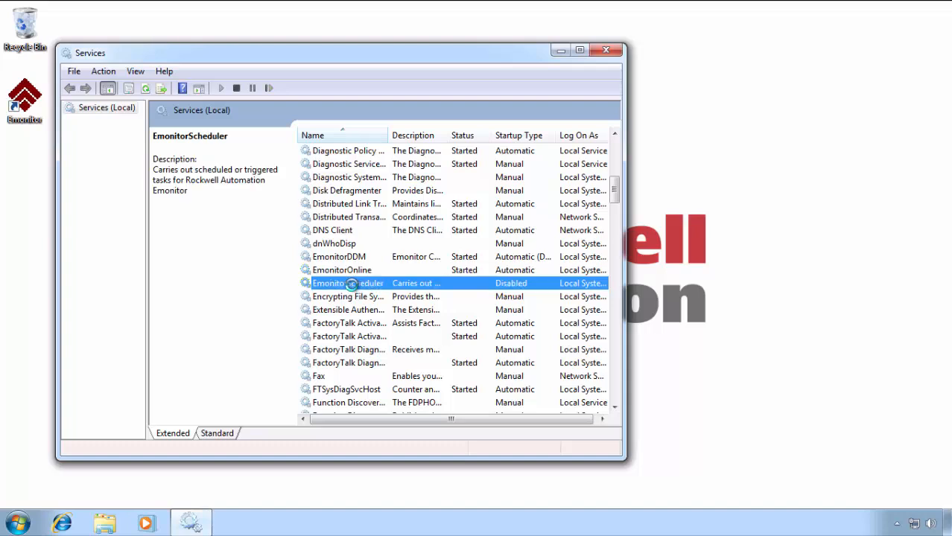
pyautogui.doubleClick(389, 289)
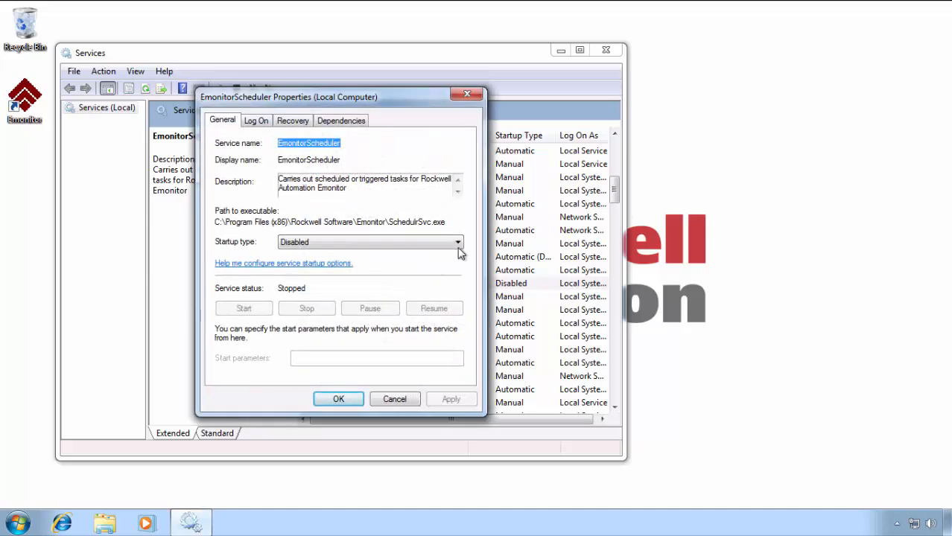
pyautogui.click(459, 244)
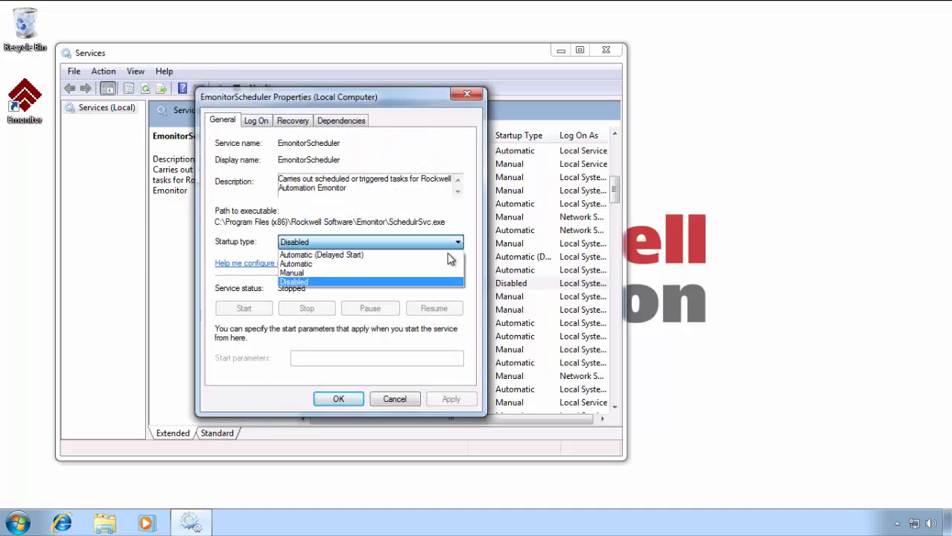
pyautogui.click(442, 266)
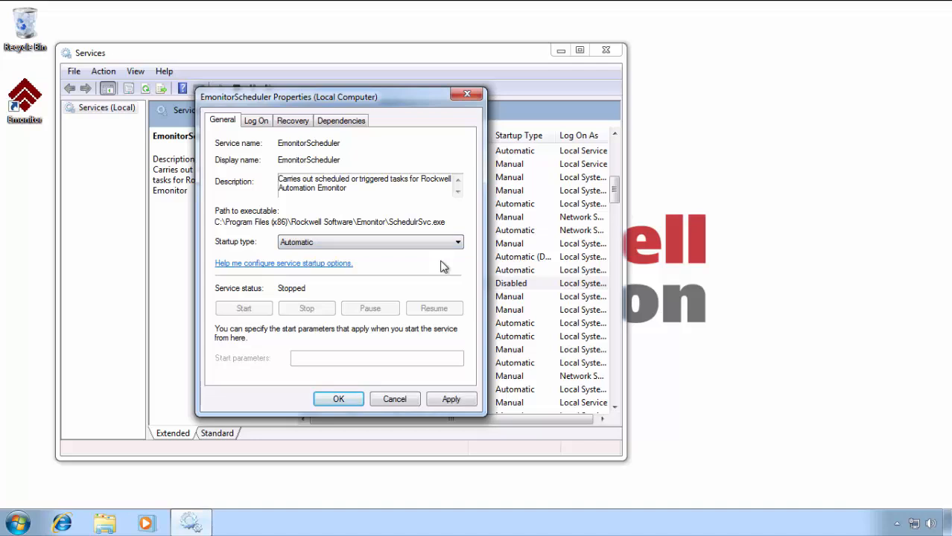
pyautogui.click(452, 400)
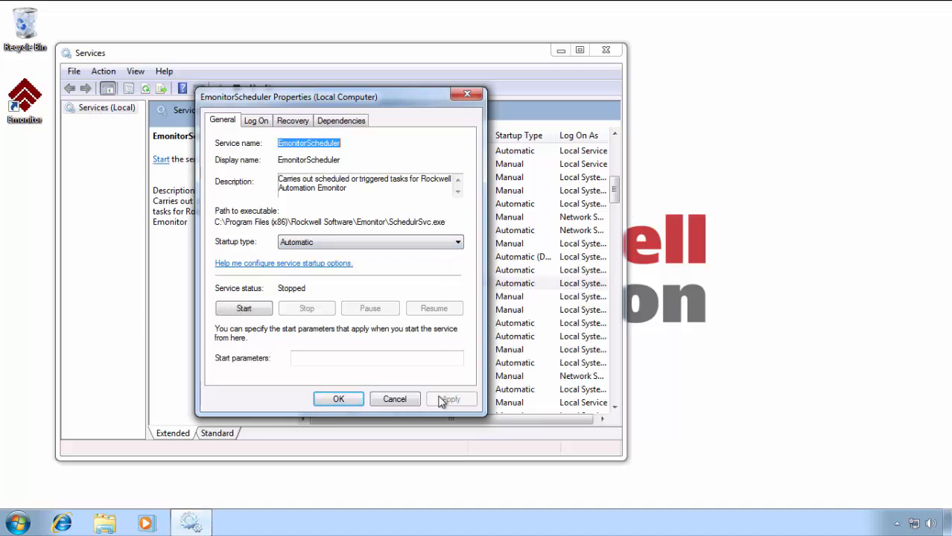
pyautogui.click(244, 309)
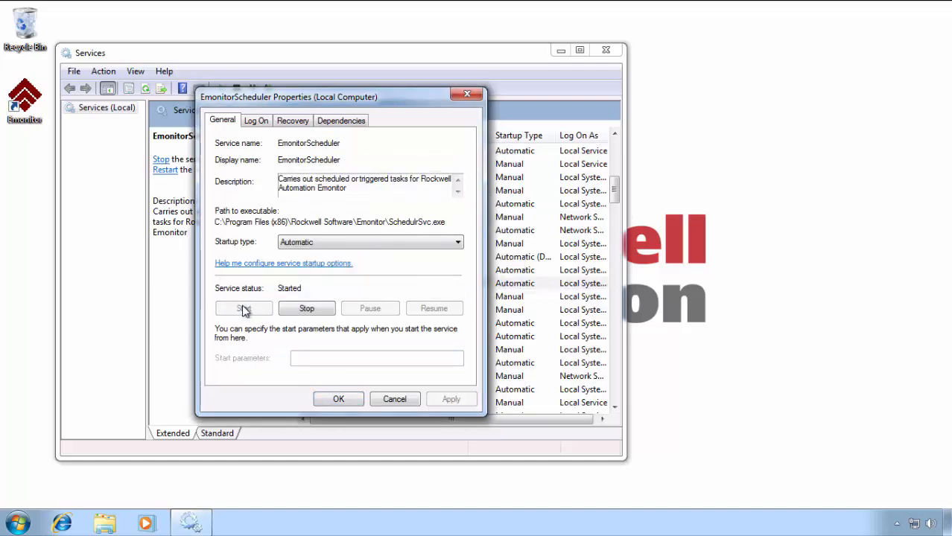
pyautogui.click(339, 400)
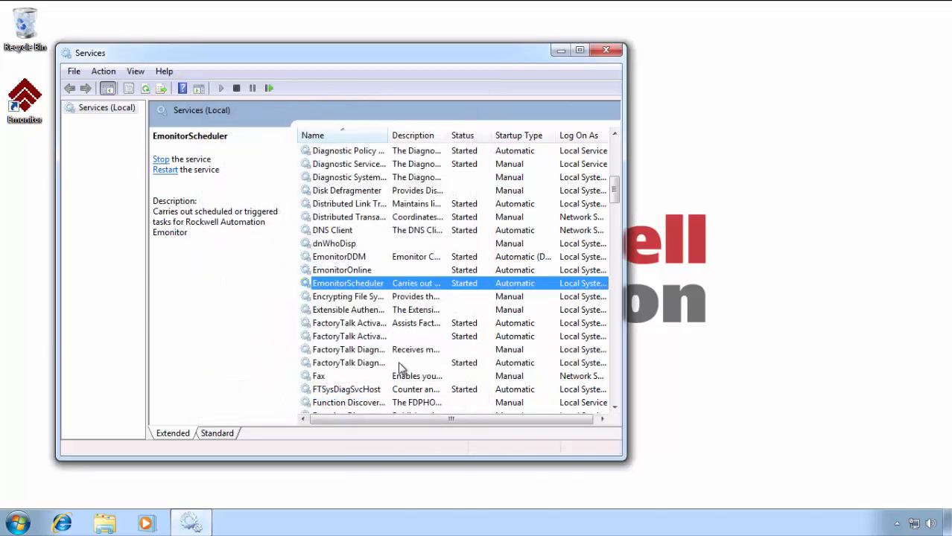
pyautogui.click(482, 258)
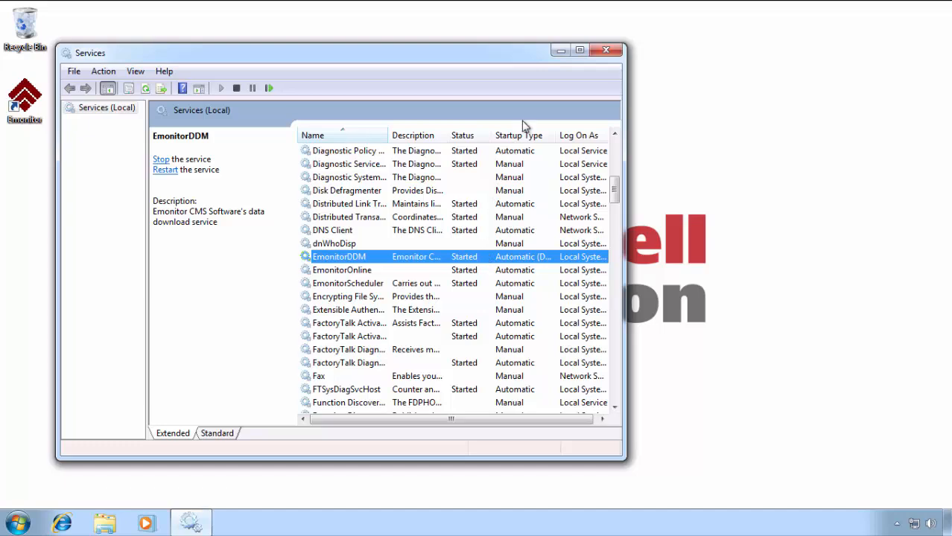
pyautogui.click(615, 55)
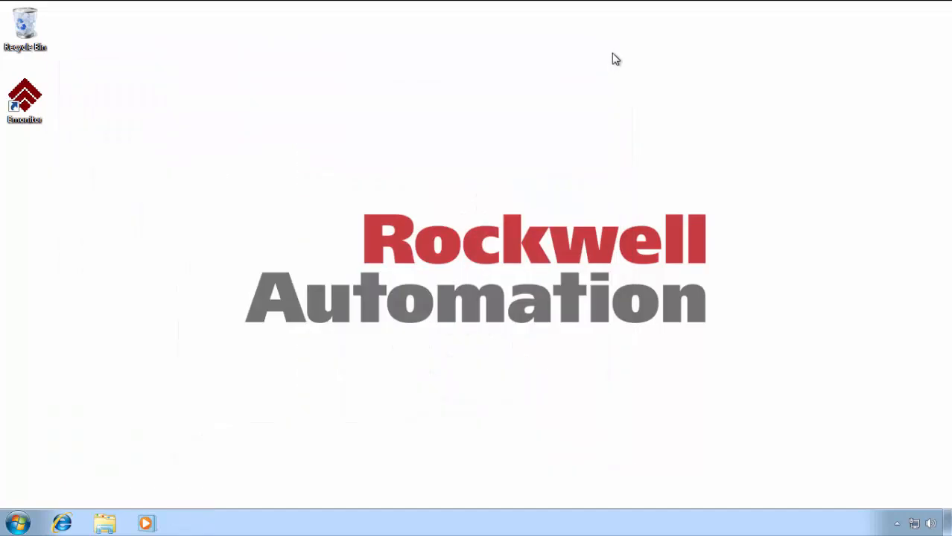
# Launch the Scheduler utility from the Rockwell Software Emonitor utilities.
pyautogui.click(19, 525)
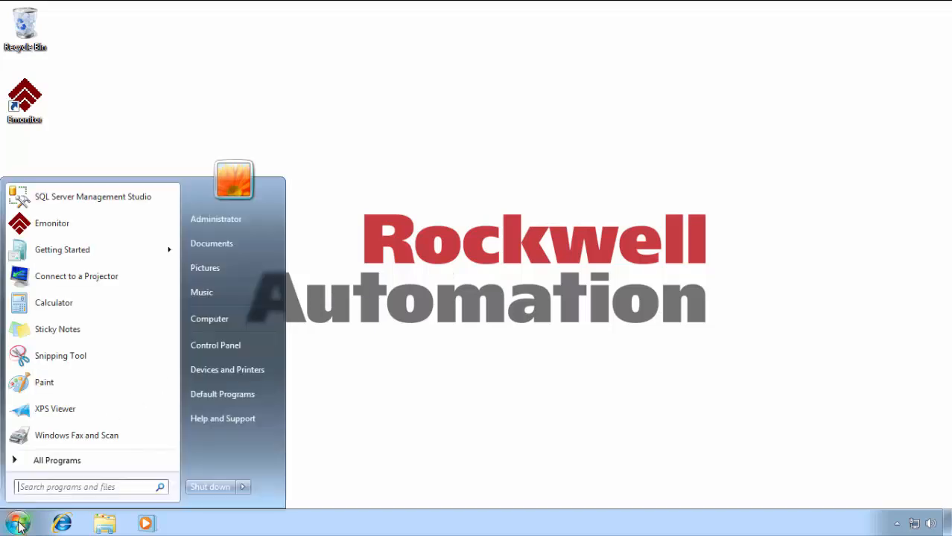
pyautogui.click(96, 461)
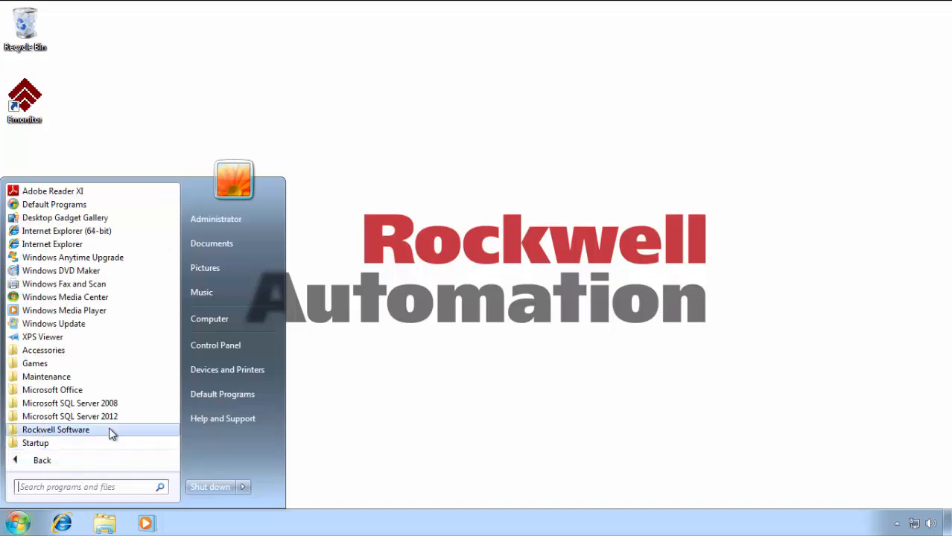
pyautogui.click(110, 432)
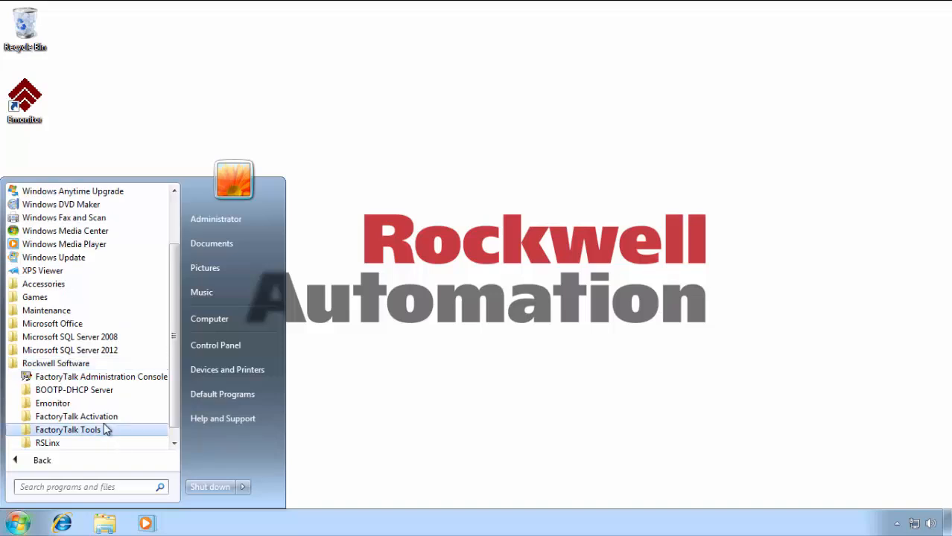
pyautogui.click(91, 403)
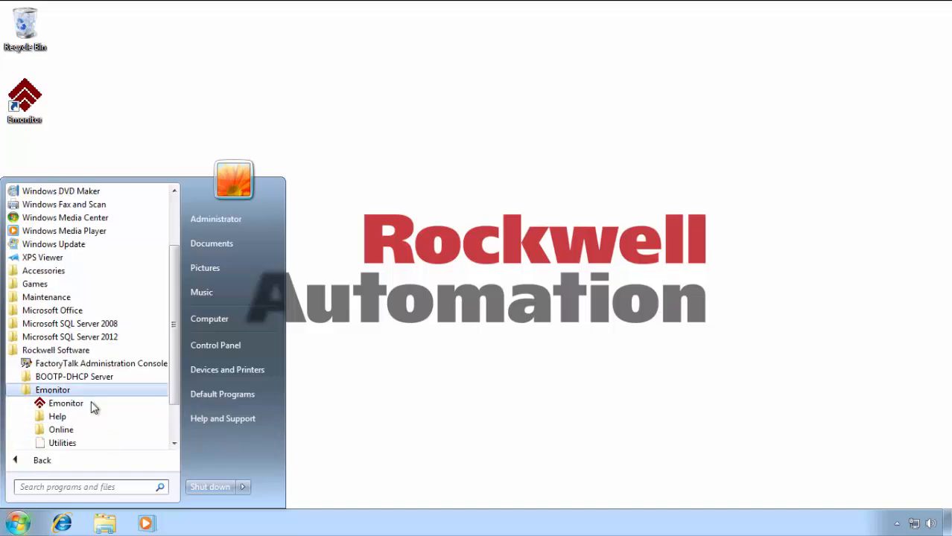
pyautogui.click(91, 444)
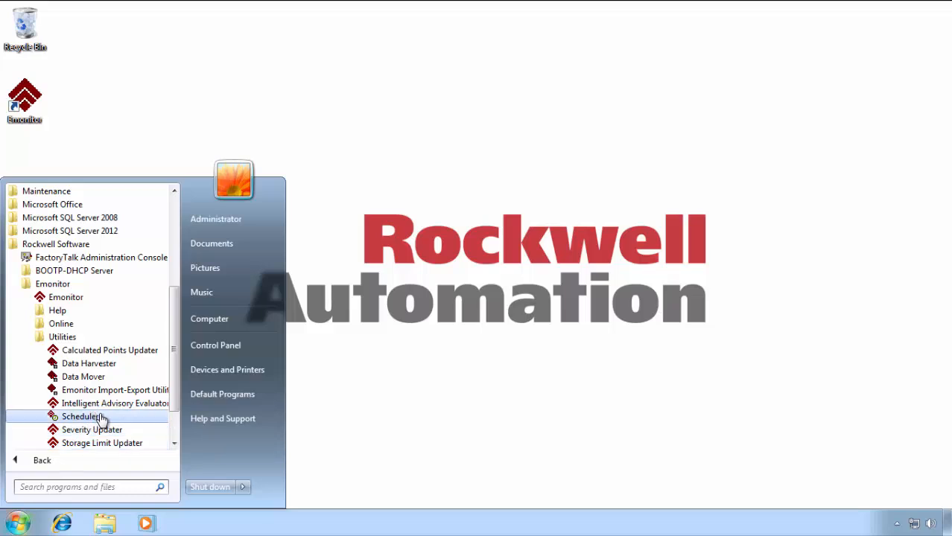
pyautogui.click(82, 417)
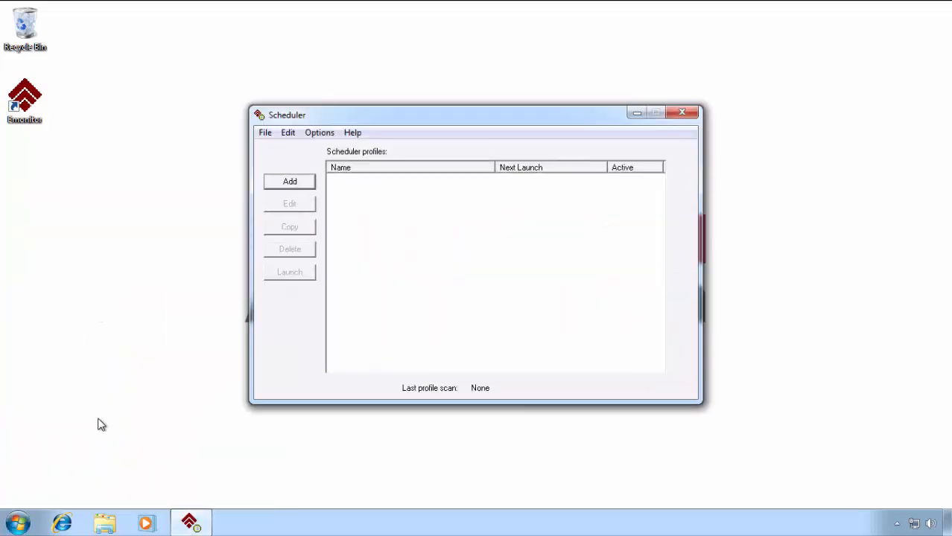
# Add a scheduler profile named "Data Imports" and proceed to its event response options.
pyautogui.click(310, 182)
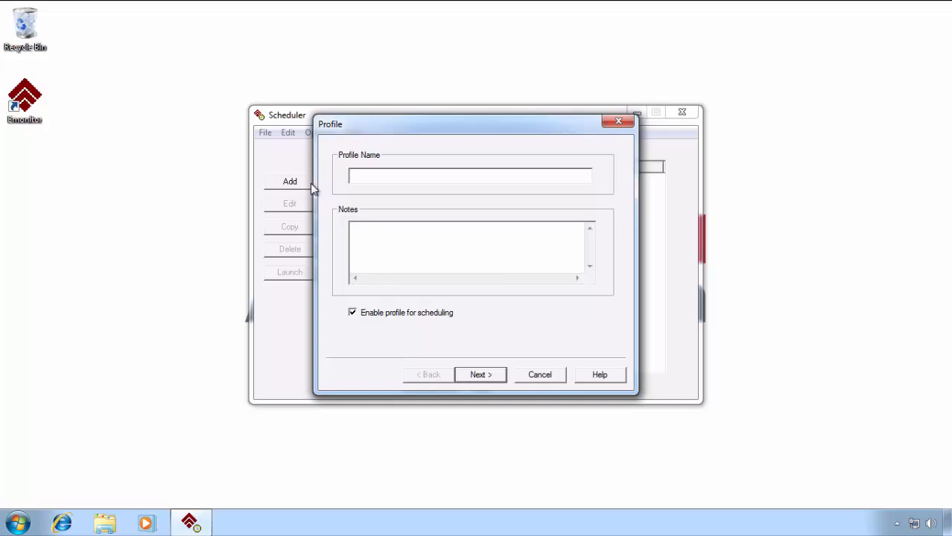
pyautogui.write('Data Imports')
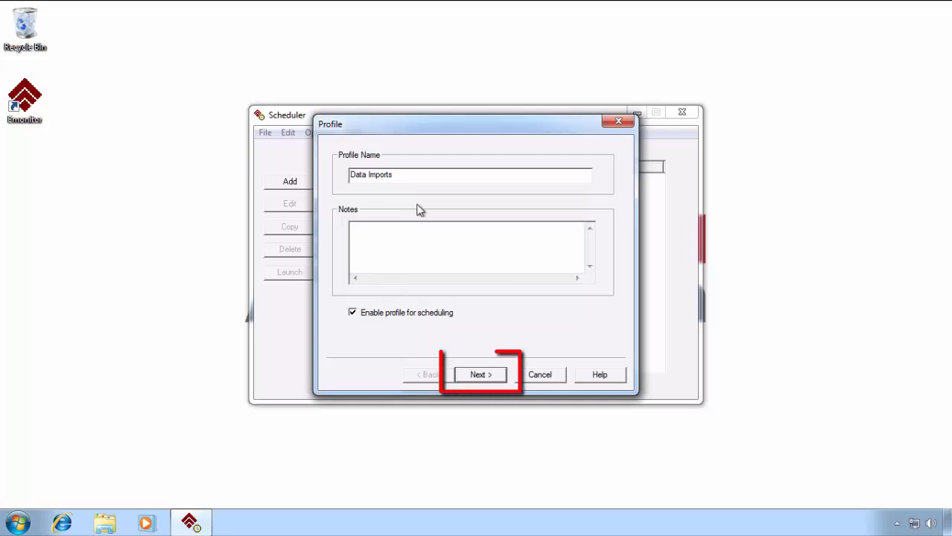
pyautogui.click(483, 378)
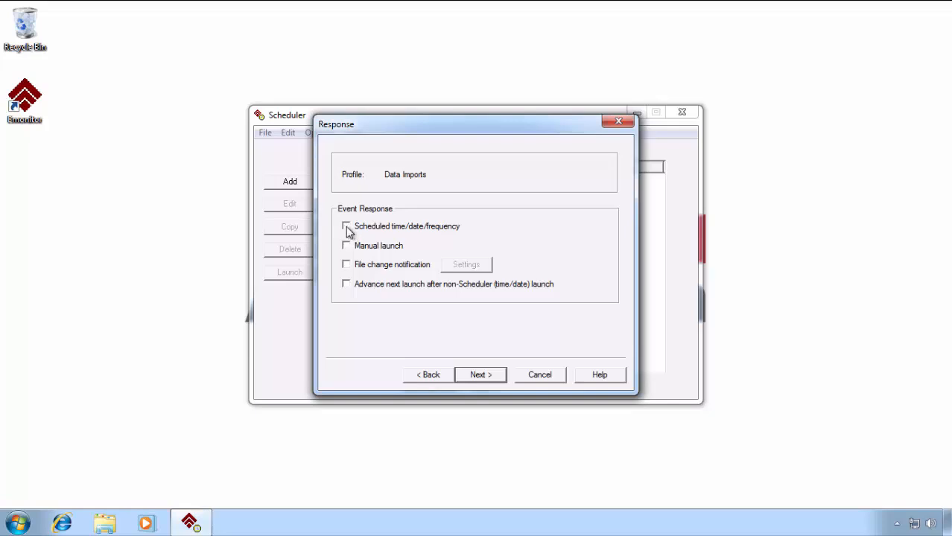
# Enable manual launch and file change notification for the profile, and start adding a monitored file from the Emonitor ud folder.
pyautogui.click(347, 267)
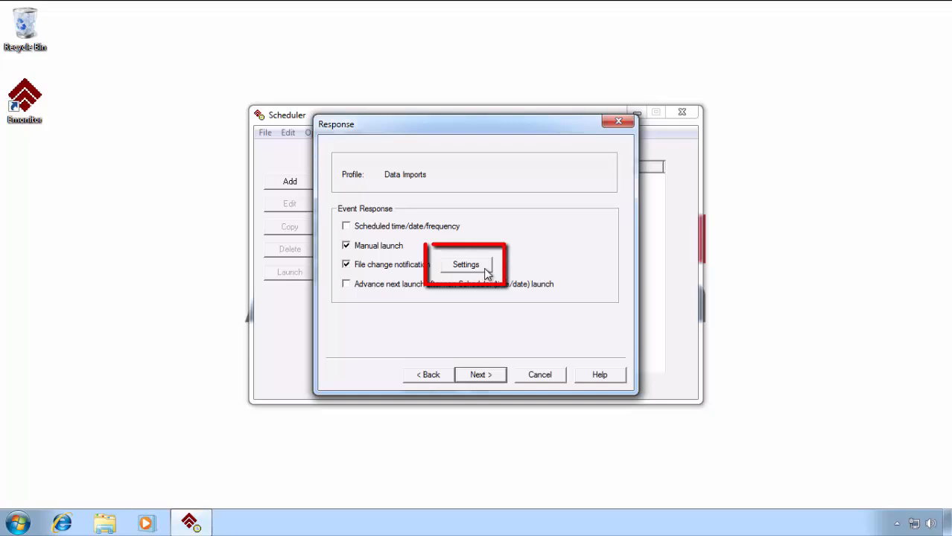
pyautogui.click(466, 265)
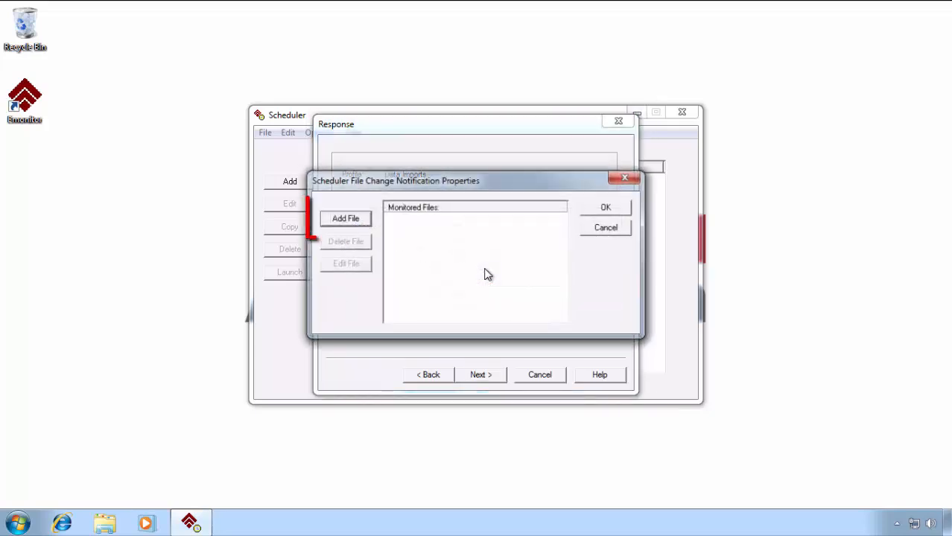
pyautogui.click(345, 220)
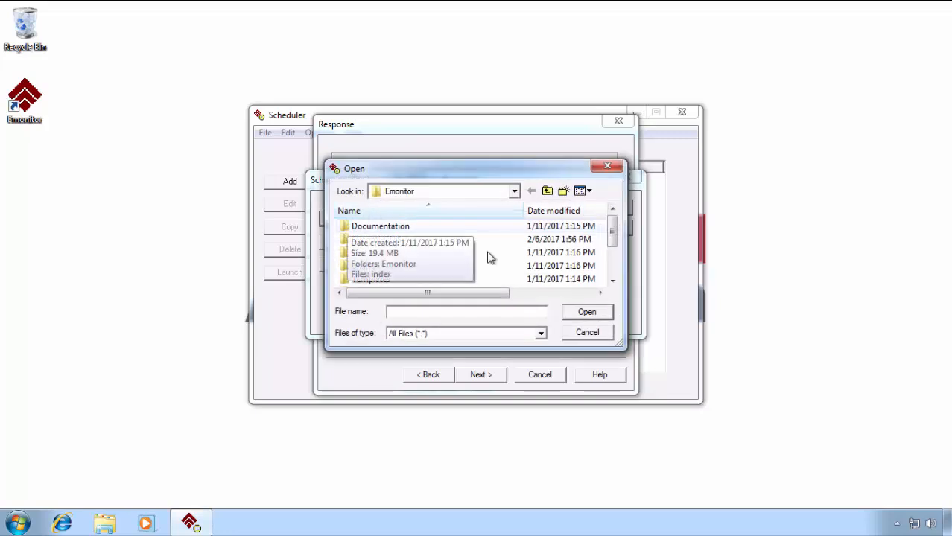
pyautogui.click(612, 281)
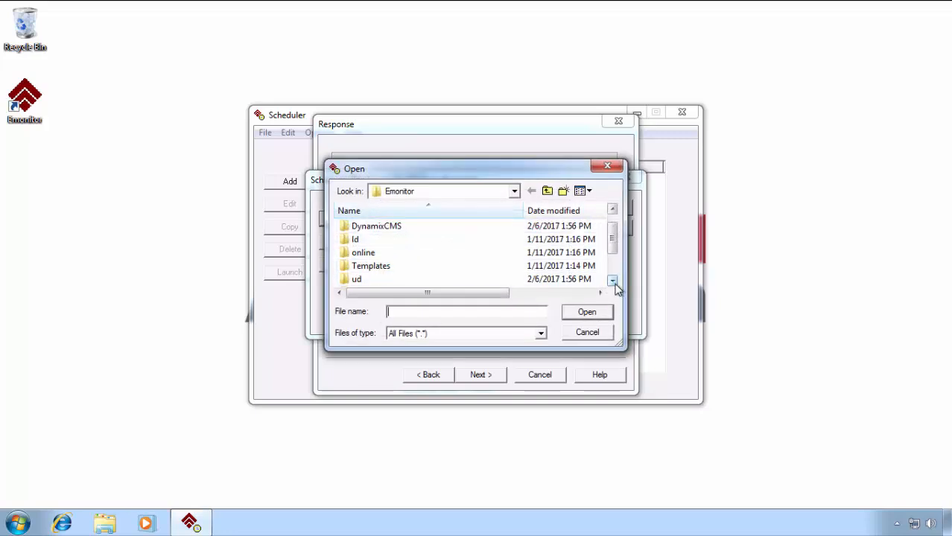
pyautogui.click(612, 281)
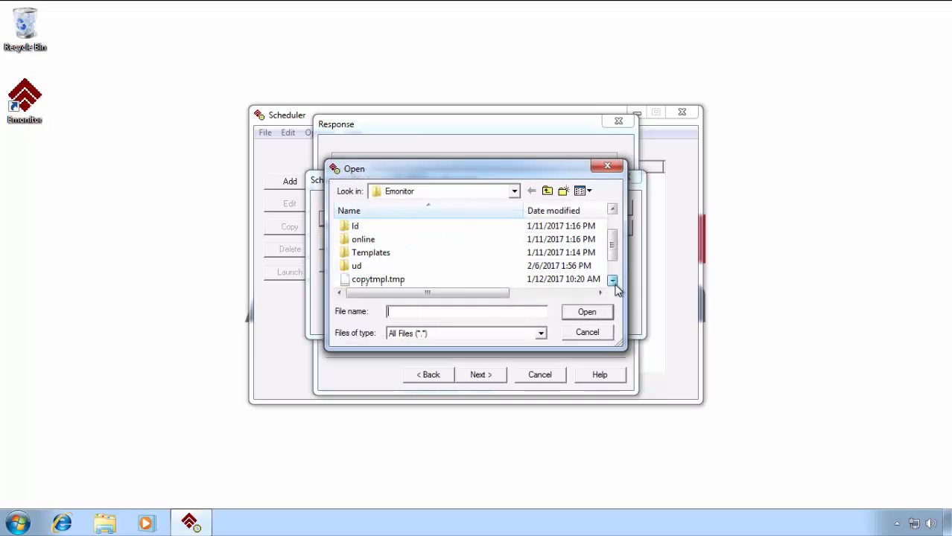
pyautogui.click(364, 268)
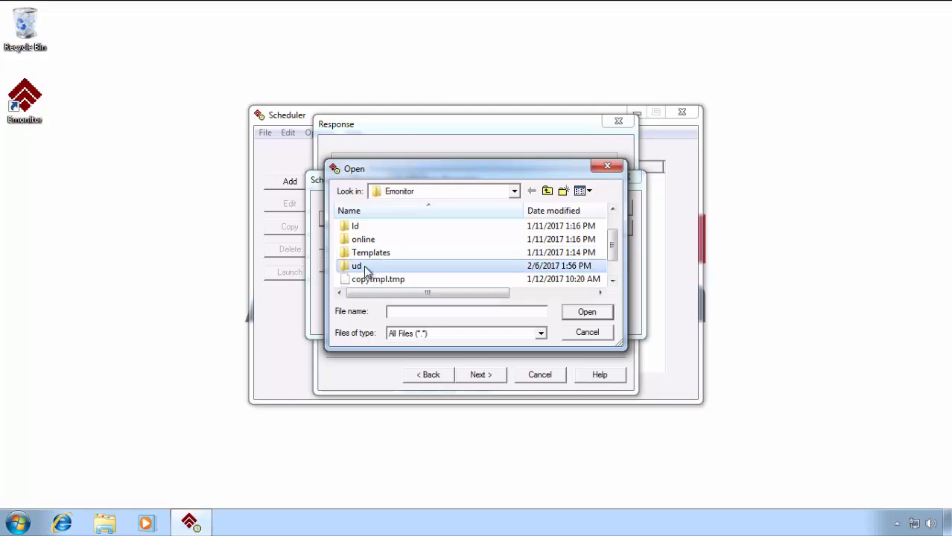
pyautogui.doubleClick(363, 266)
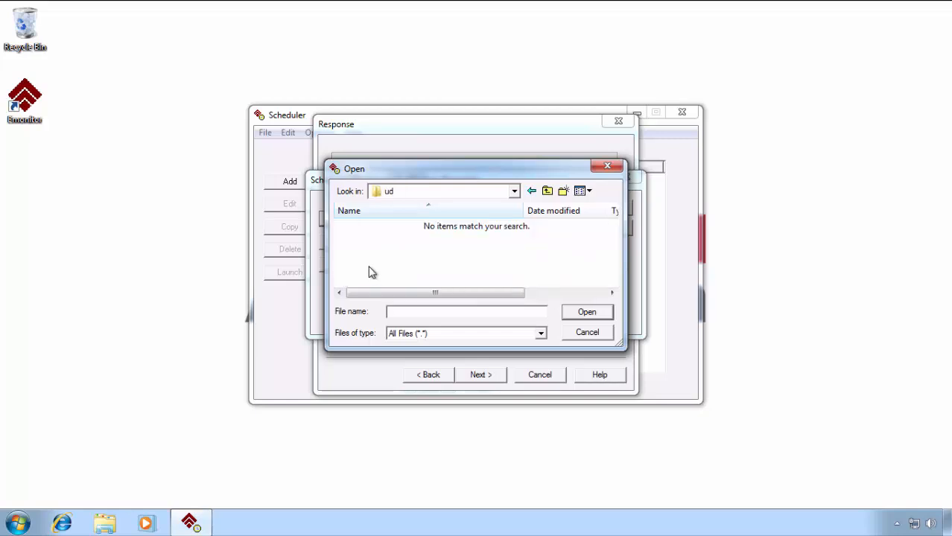
# Add *.uff in the ud folder as the monitored file, accept the notification settings and proceed to the profile's events.
pyautogui.click(518, 193)
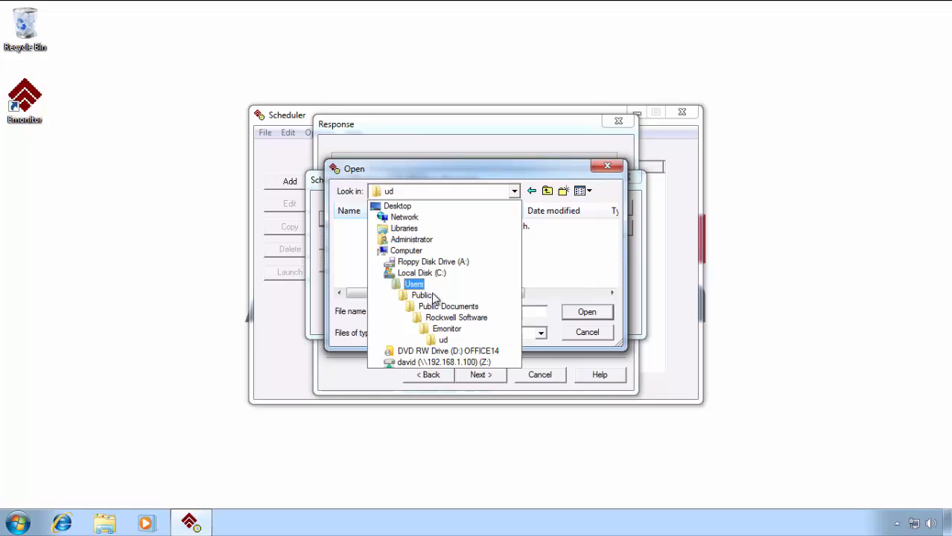
pyautogui.click(469, 339)
pyautogui.click(406, 314)
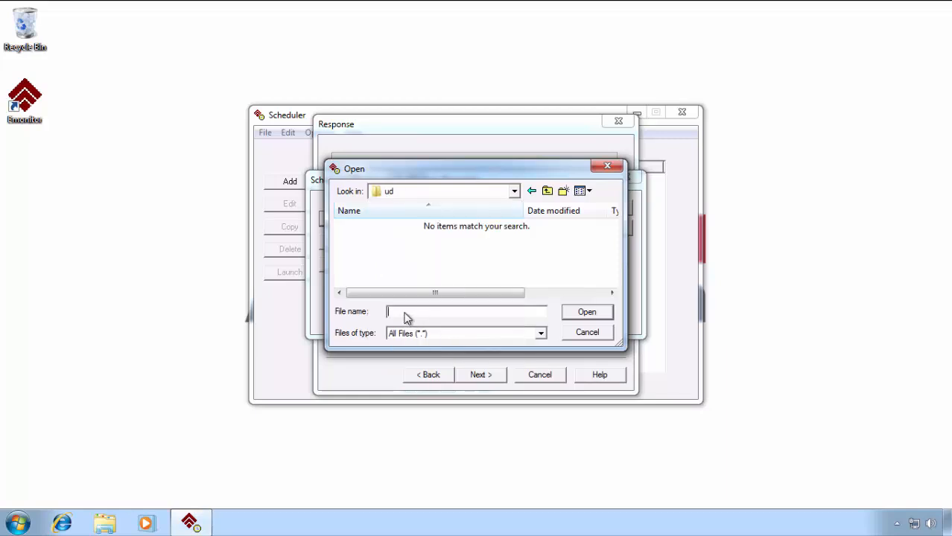
pyautogui.write('1')
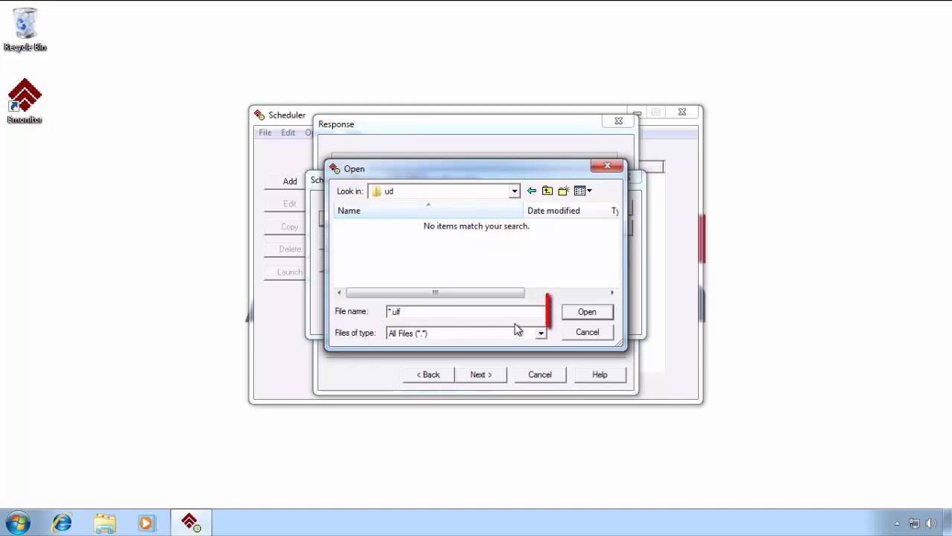
pyautogui.click(587, 317)
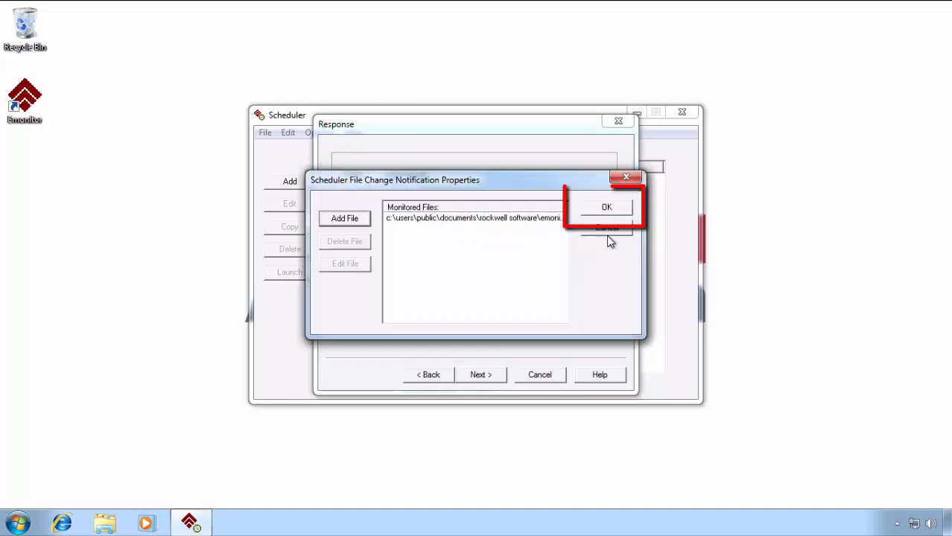
pyautogui.click(619, 212)
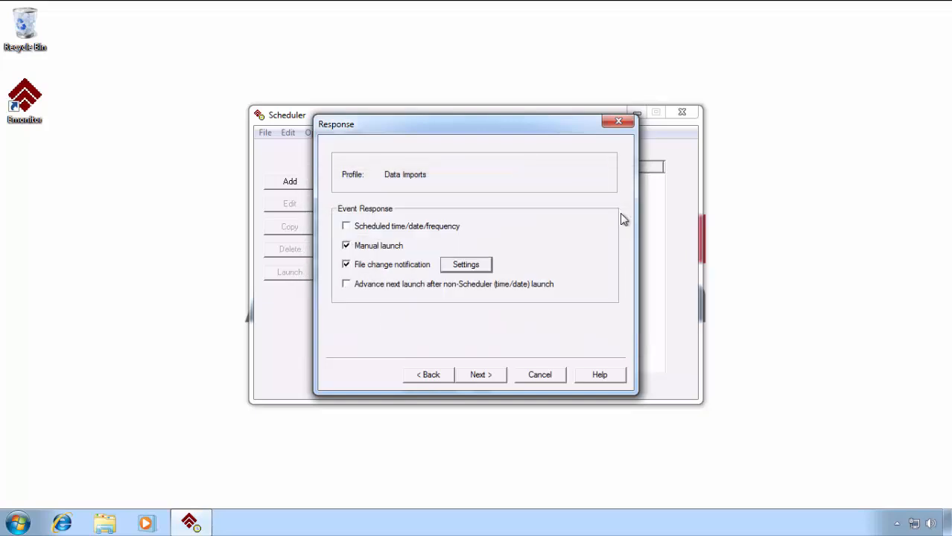
pyautogui.click(501, 377)
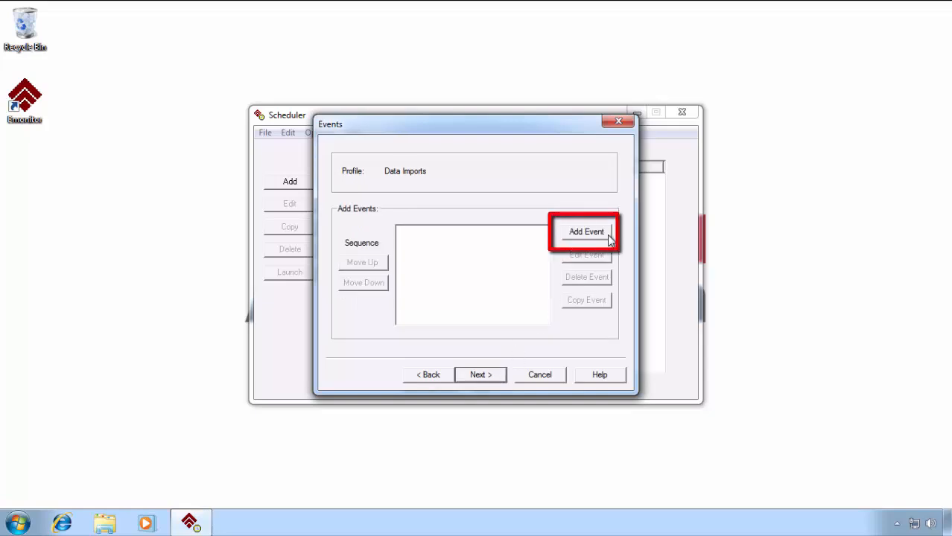
# Start a new event with didaemon.exe from Program Files (x86)\Rockwell Software\Emonitor as its executable file.
pyautogui.click(609, 235)
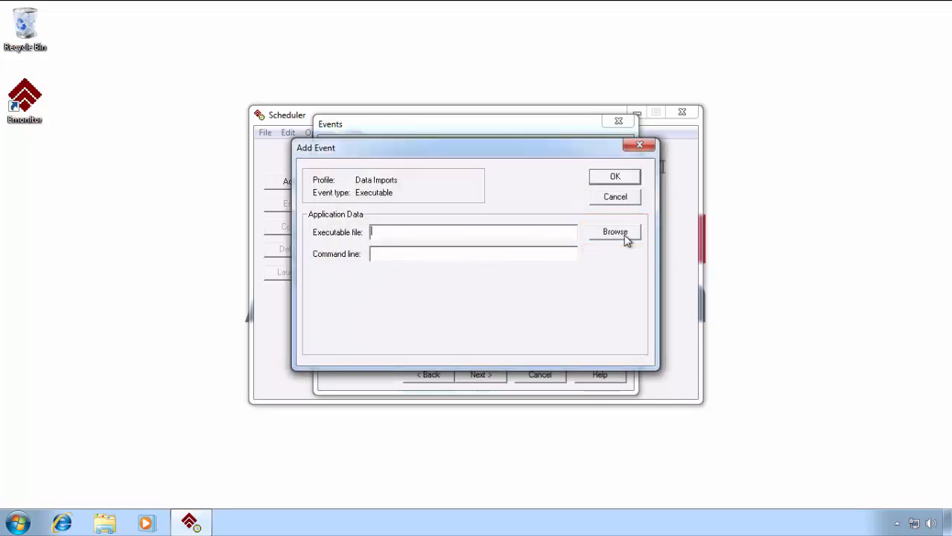
pyautogui.click(624, 237)
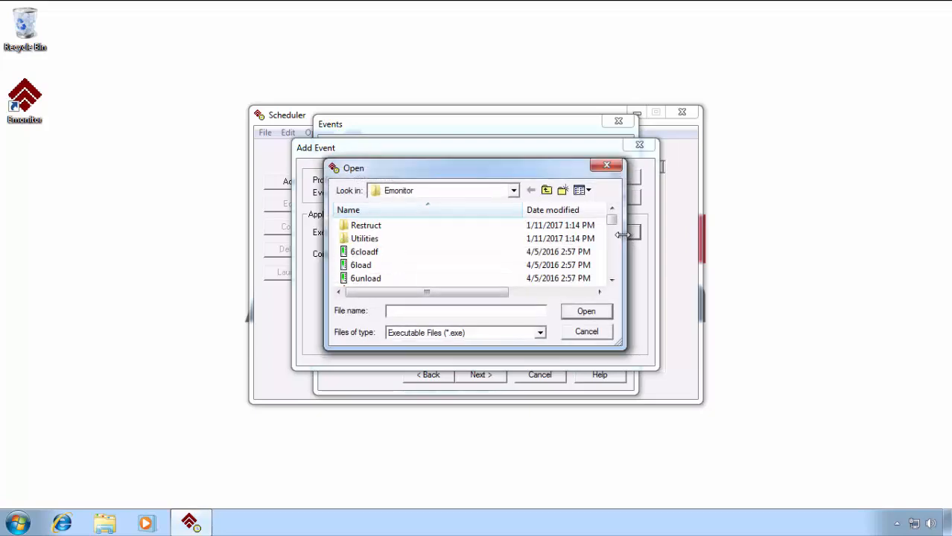
pyautogui.click(514, 191)
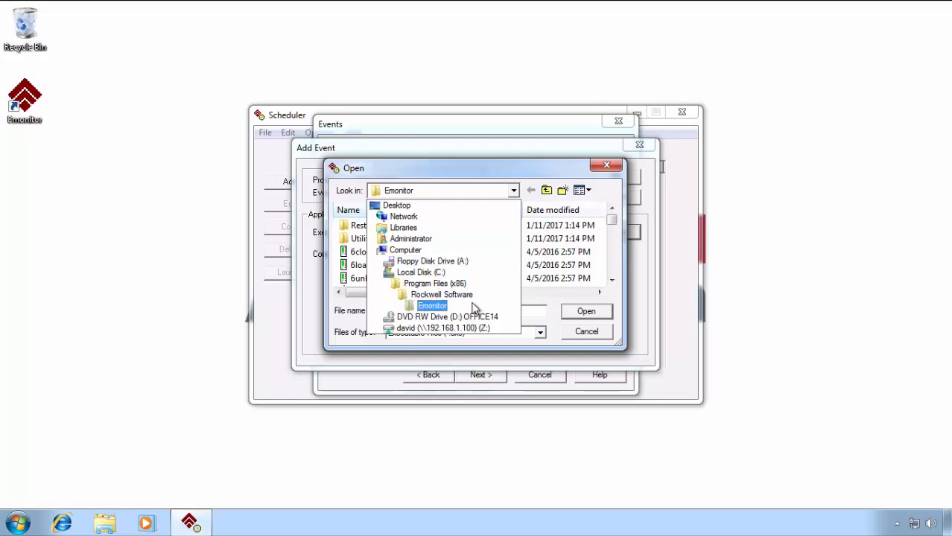
pyautogui.click(447, 307)
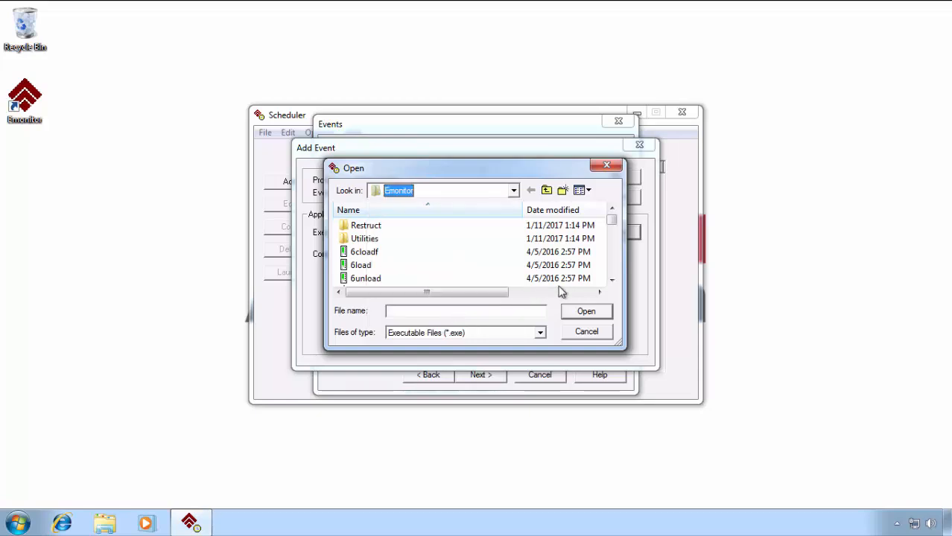
pyautogui.click(611, 279)
pyautogui.click(611, 279)
pyautogui.click(611, 279)
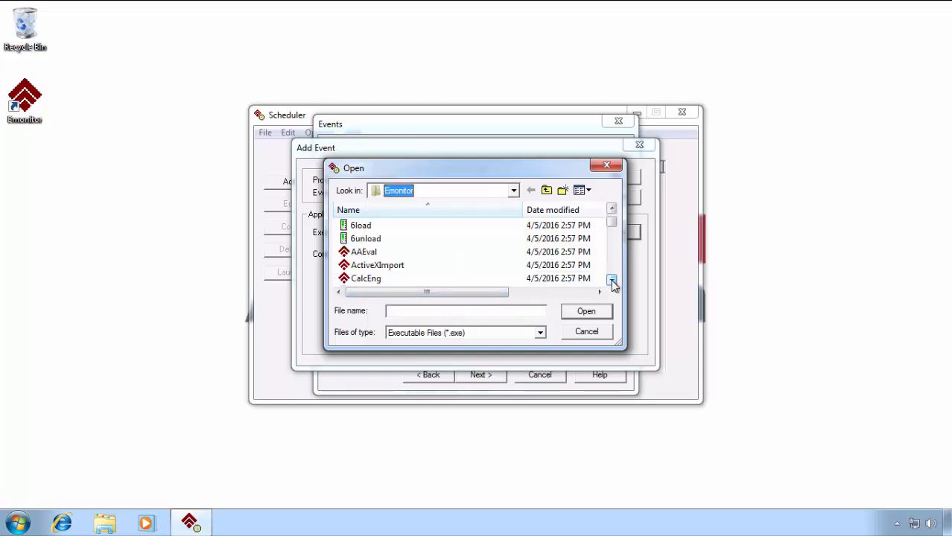
pyautogui.click(611, 280)
pyautogui.click(611, 280)
pyautogui.click(611, 280)
pyautogui.click(611, 280)
pyautogui.click(611, 280)
pyautogui.click(611, 280)
pyautogui.click(611, 279)
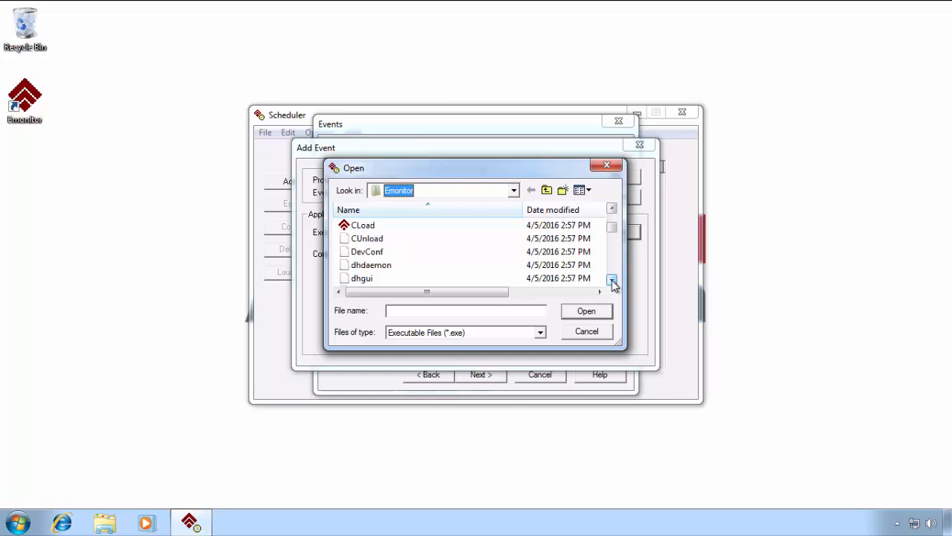
pyautogui.click(611, 279)
pyautogui.click(611, 279)
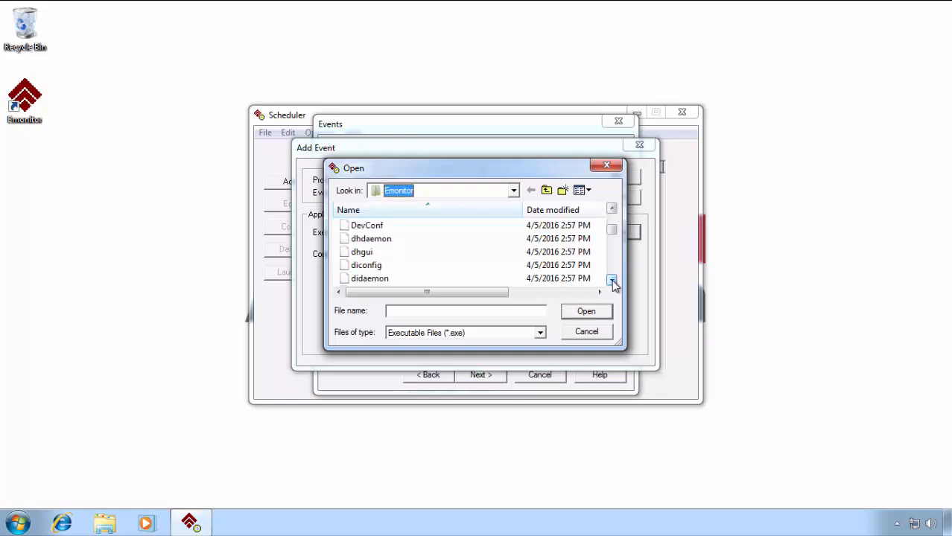
pyautogui.click(396, 281)
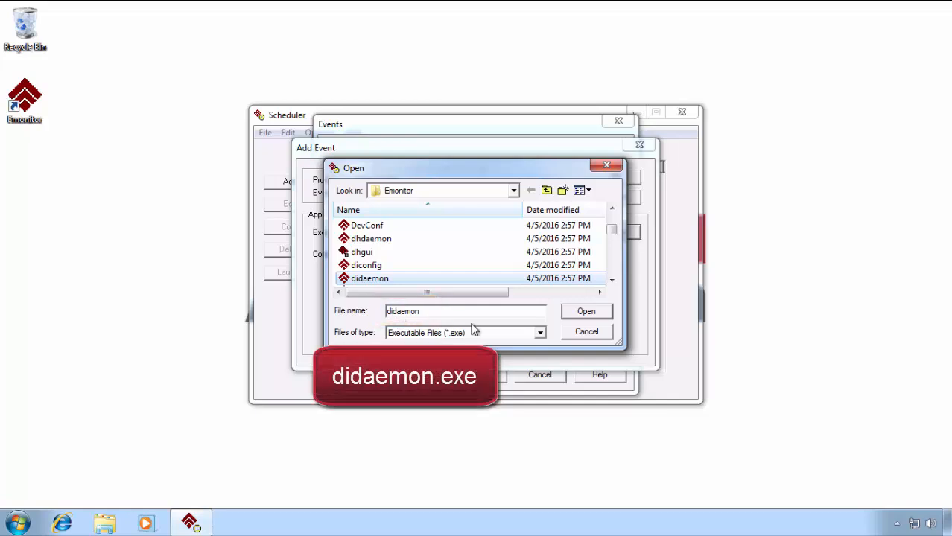
pyautogui.click(599, 315)
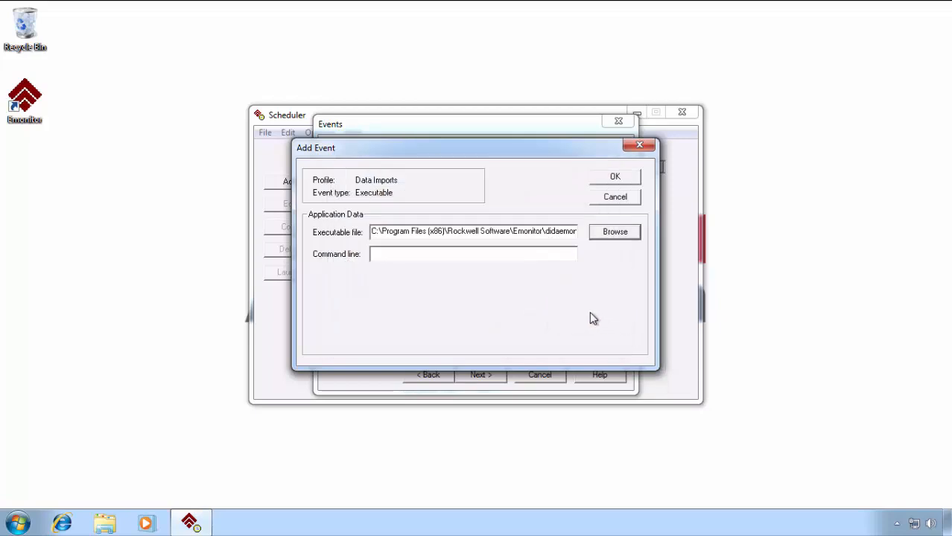
# Copy the full executable file path into the event's command line.
pyautogui.click(373, 233)
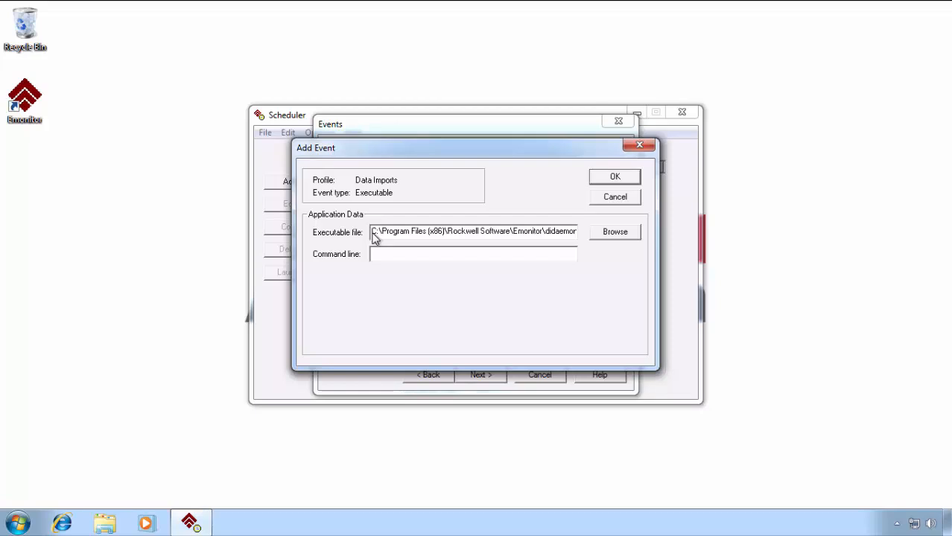
pyautogui.hotkey('shift', 'End')
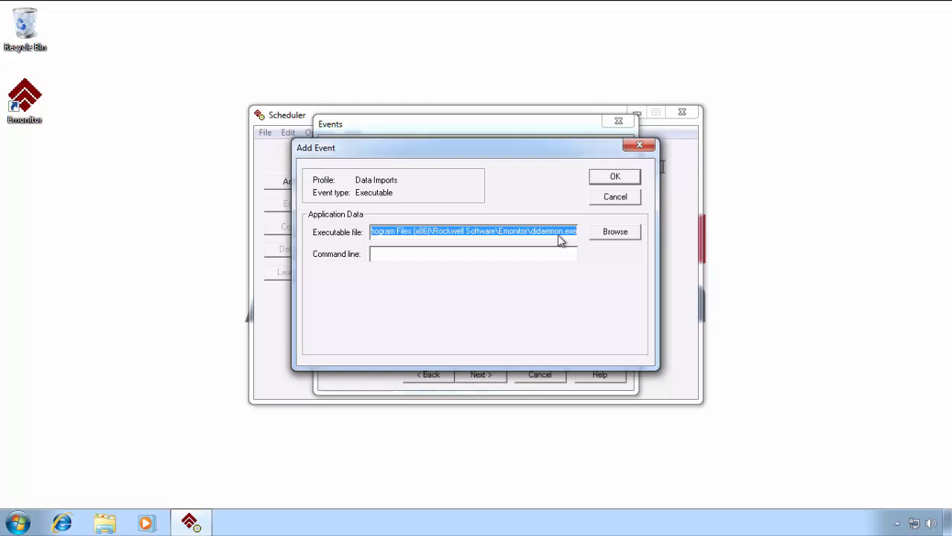
pyautogui.rightClick(506, 235)
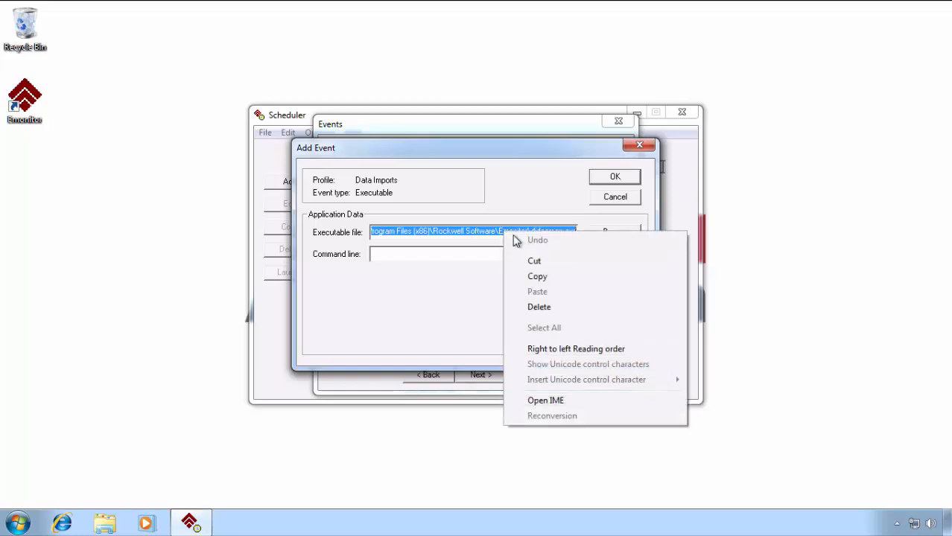
pyautogui.click(539, 277)
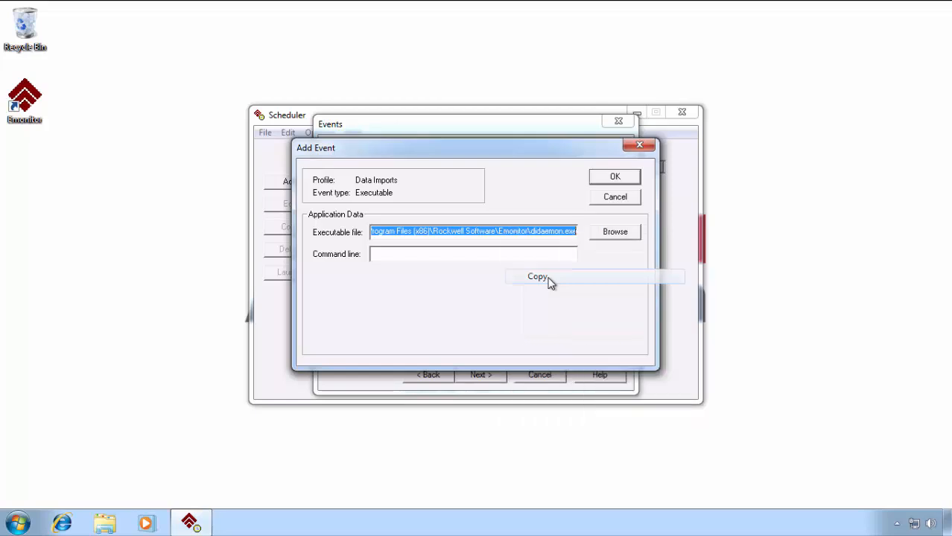
pyautogui.click(387, 256)
pyautogui.rightClick(387, 256)
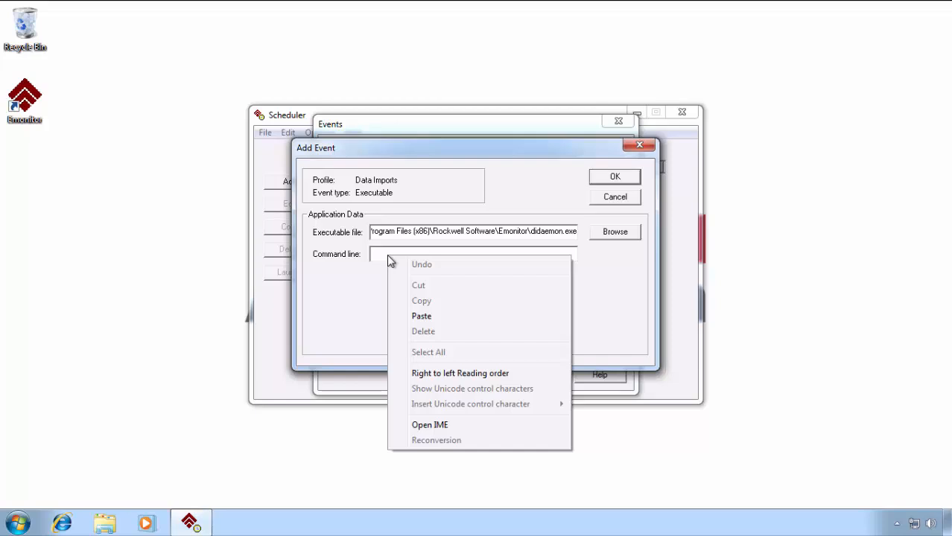
pyautogui.click(429, 317)
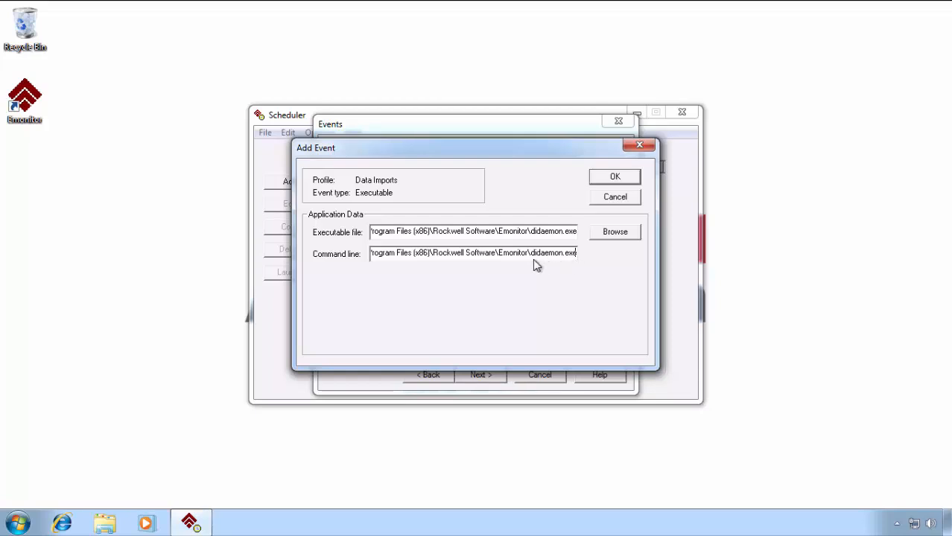
# Replace didaemon.exe at the end of the command line path with odonline.edi.
pyautogui.press('BackSpace')
pyautogui.press('BackSpace')
pyautogui.press('BackSpace')
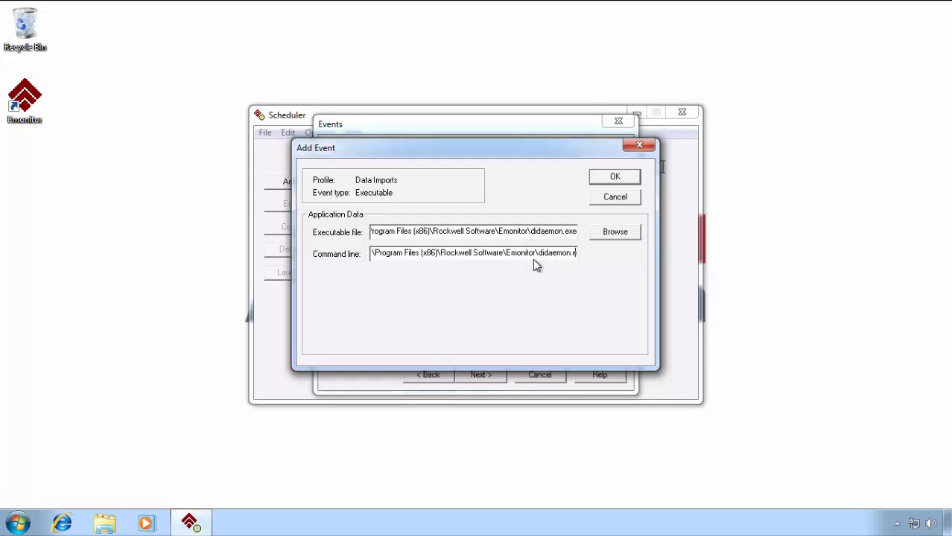
pyautogui.press('BackSpace')
pyautogui.press('BackSpace')
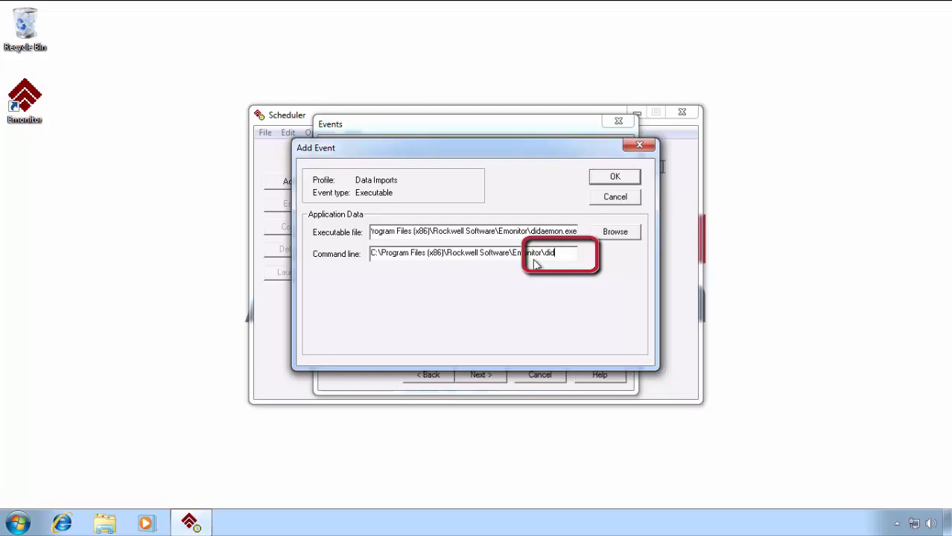
pyautogui.press('BackSpace')
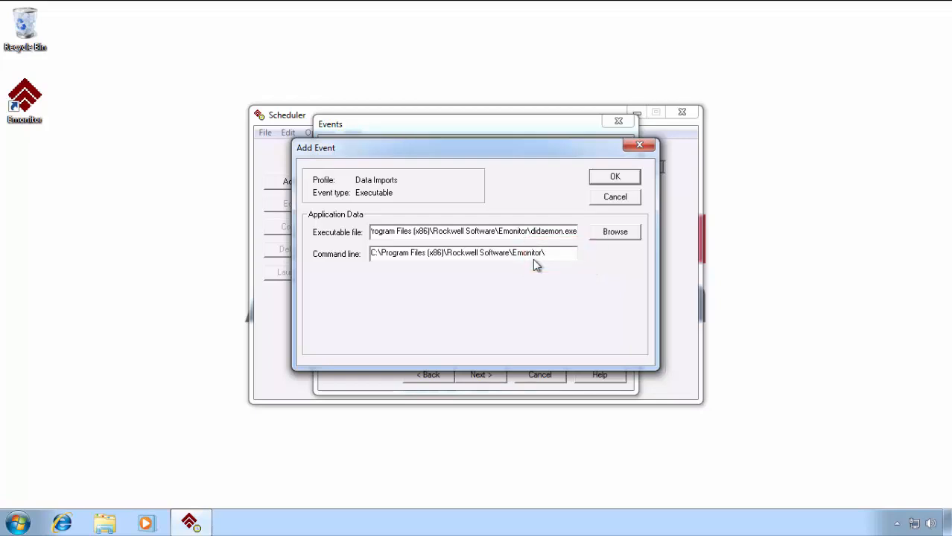
pyautogui.write('odonline.edi')
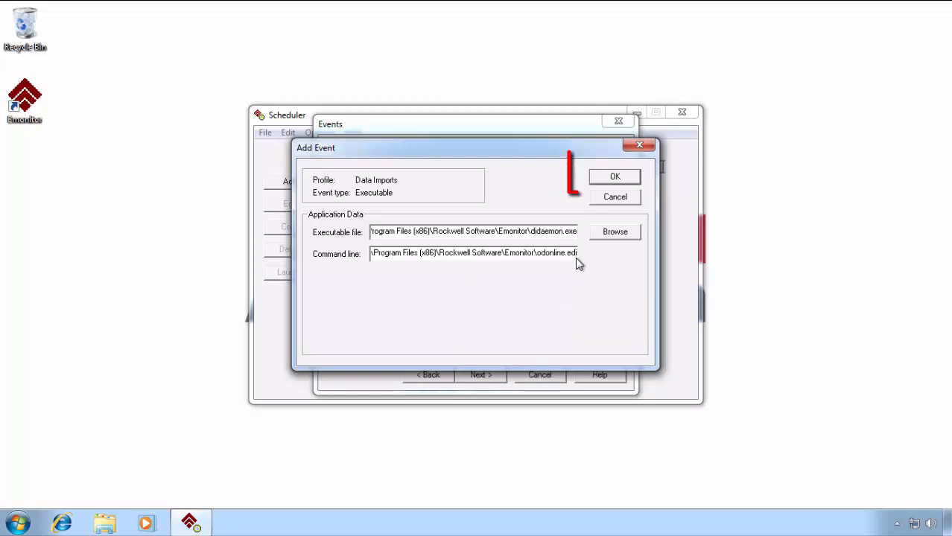
# Confirm the new event and finish the Data Imports profile, leaving its frequency settings as they are.
pyautogui.click(631, 178)
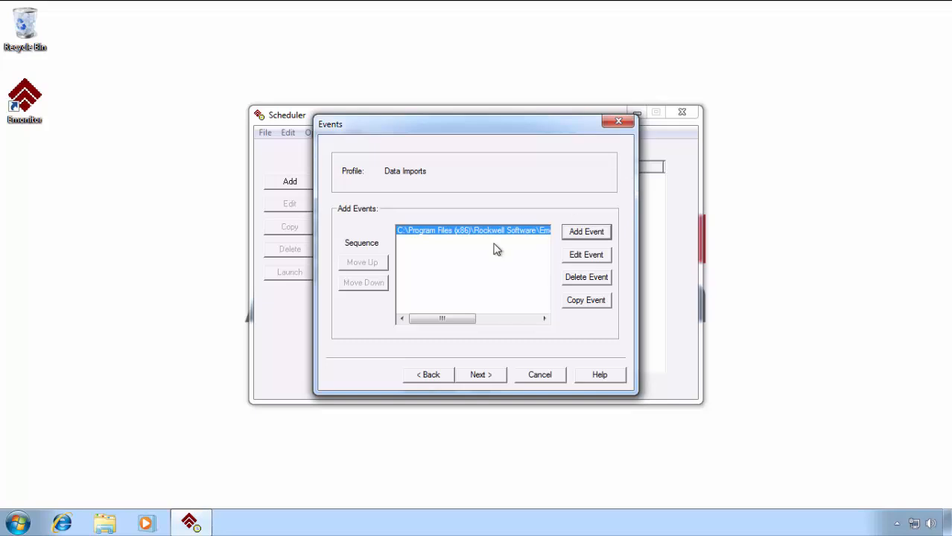
pyautogui.click(495, 376)
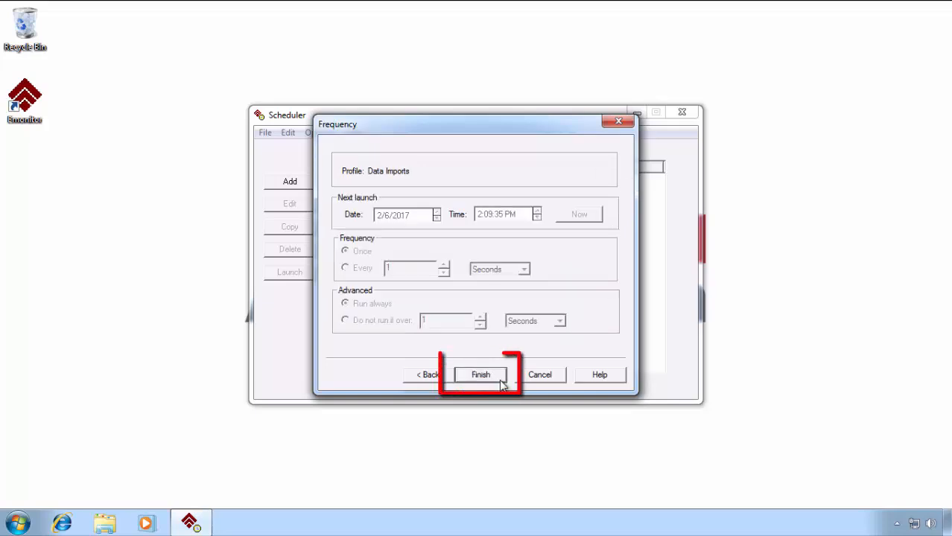
pyautogui.click(501, 380)
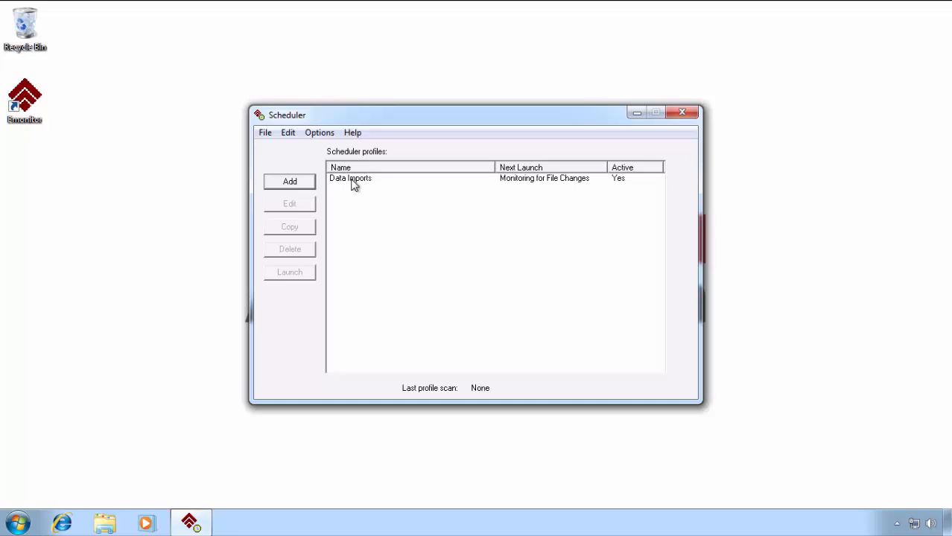
# Exit the Scheduler and open Emonitor from the desktop.
pyautogui.click(265, 132)
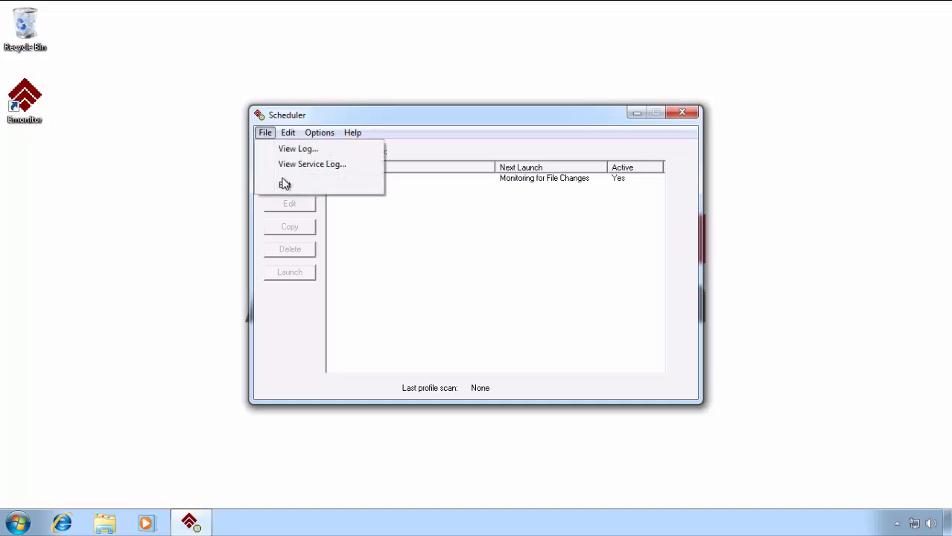
pyautogui.click(285, 186)
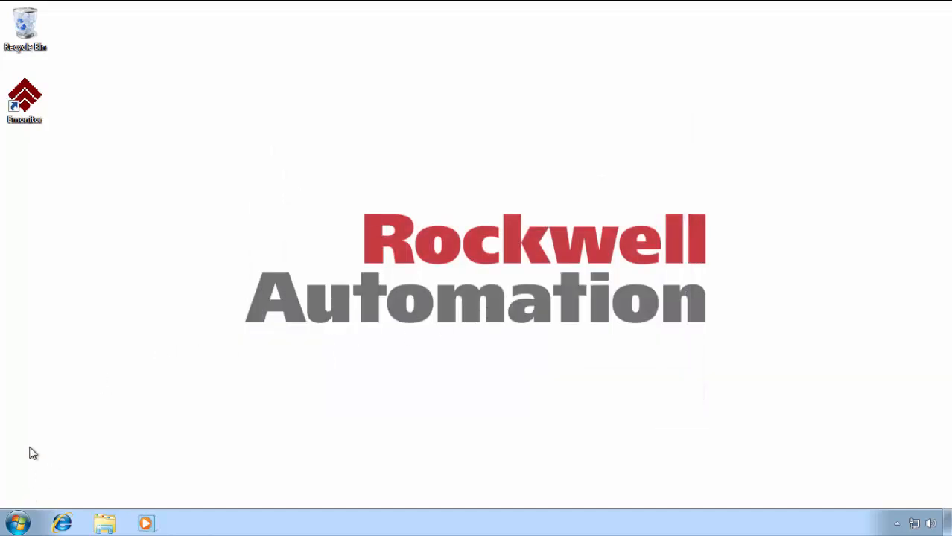
pyautogui.doubleClick(36, 96)
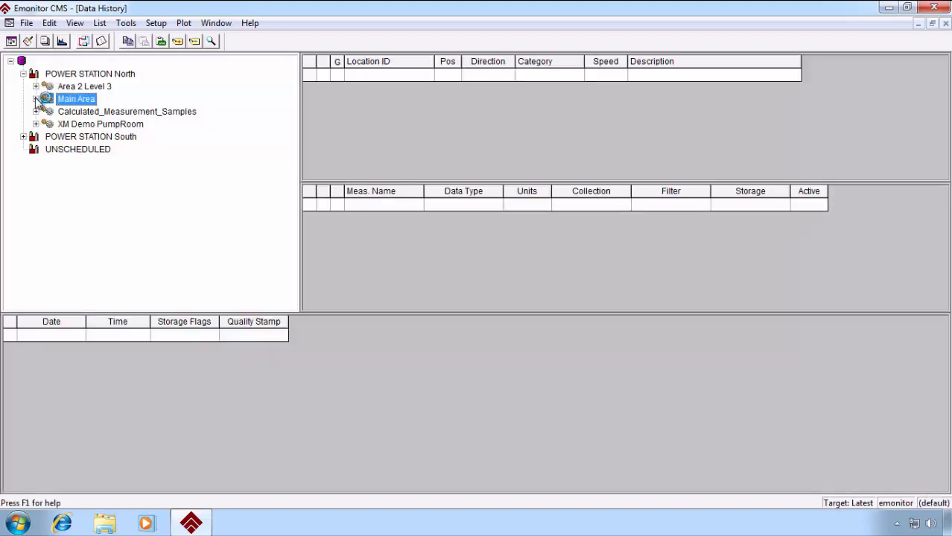
# Insert a new top-level item named 1444_Data below UNSCHEDULED in the database hierarchy.
pyautogui.rightClick(58, 149)
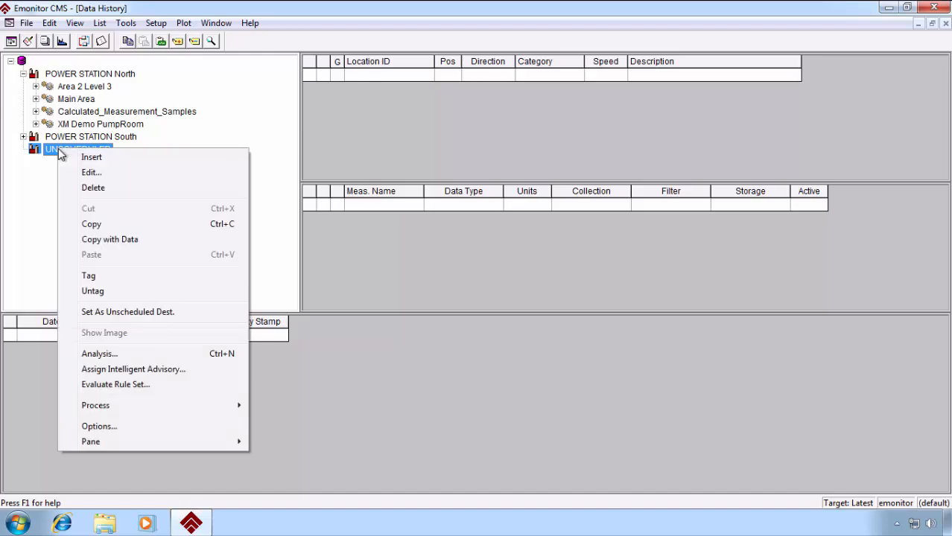
pyautogui.click(113, 158)
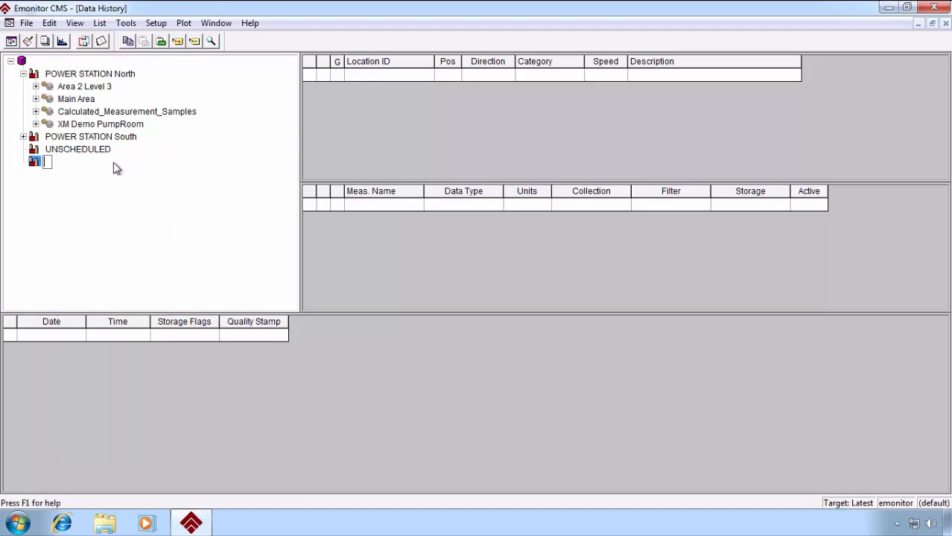
pyautogui.write('1444_Data')
pyautogui.press('Return')
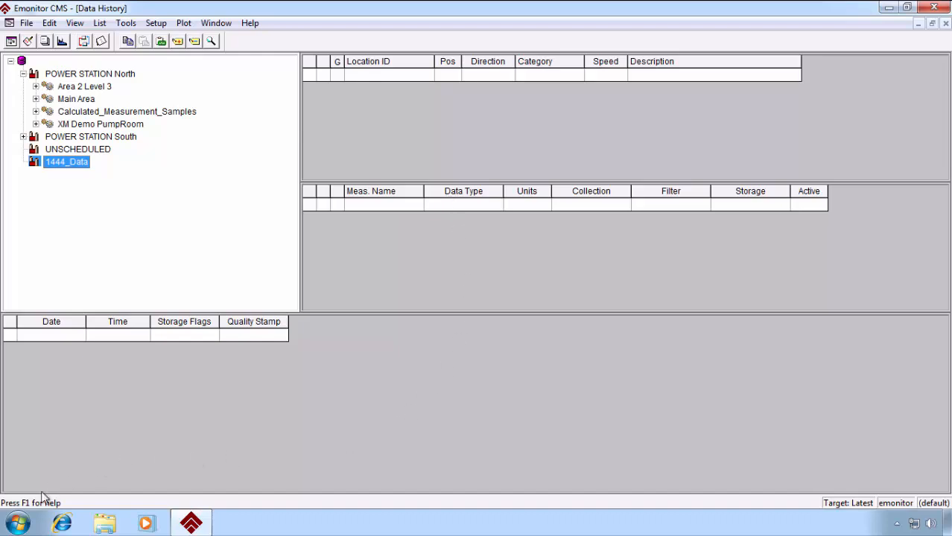
# Open EmonitorEEM from the Rockwell Software Emonitor Online programs and move its window toward the middle of the screen.
pyautogui.click(15, 526)
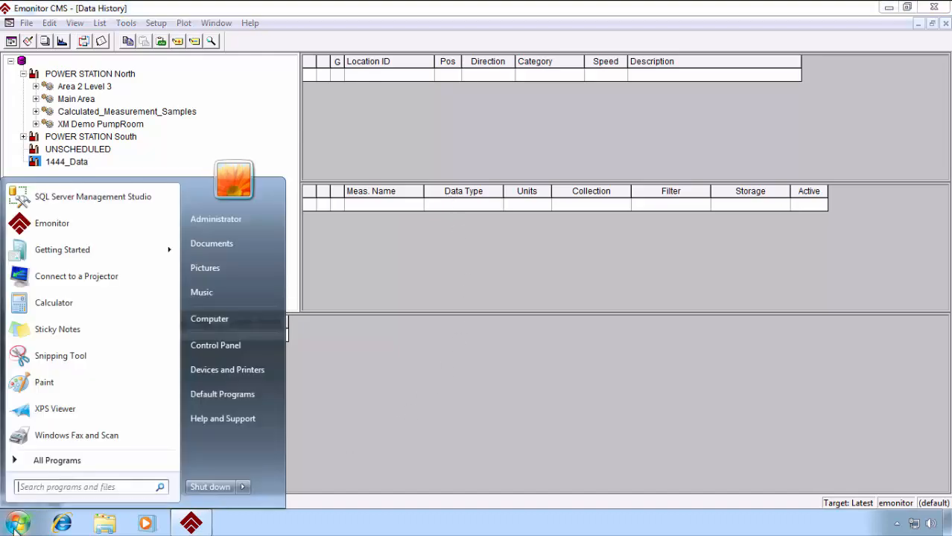
pyautogui.click(52, 462)
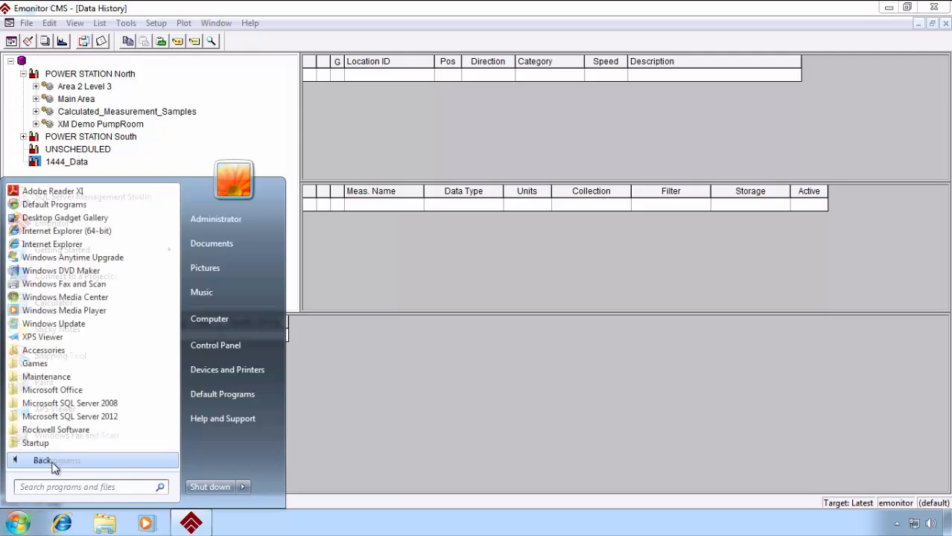
pyautogui.click(87, 431)
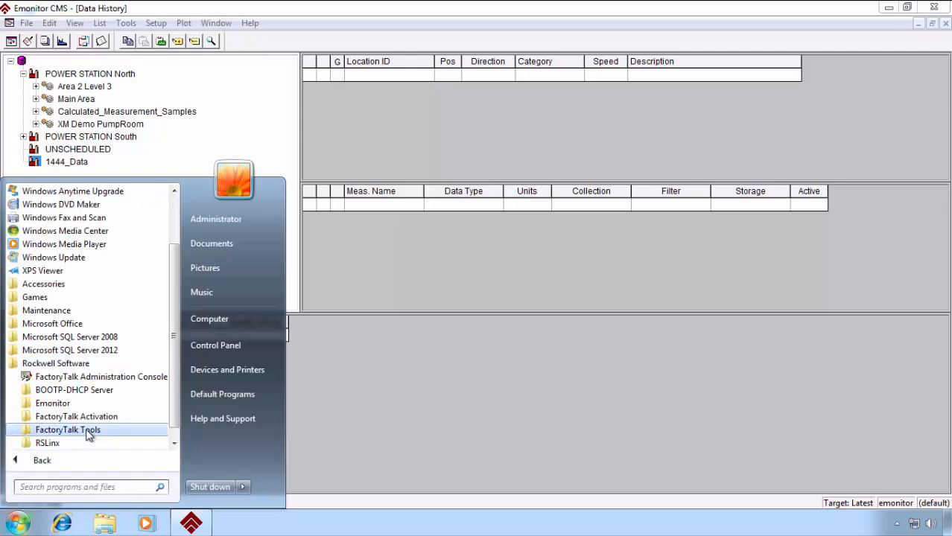
pyautogui.click(88, 393)
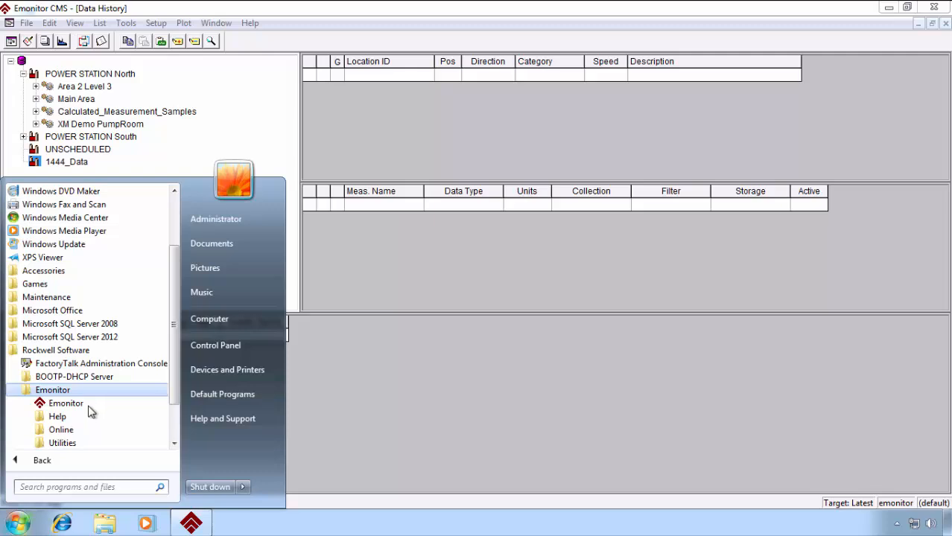
pyautogui.click(75, 431)
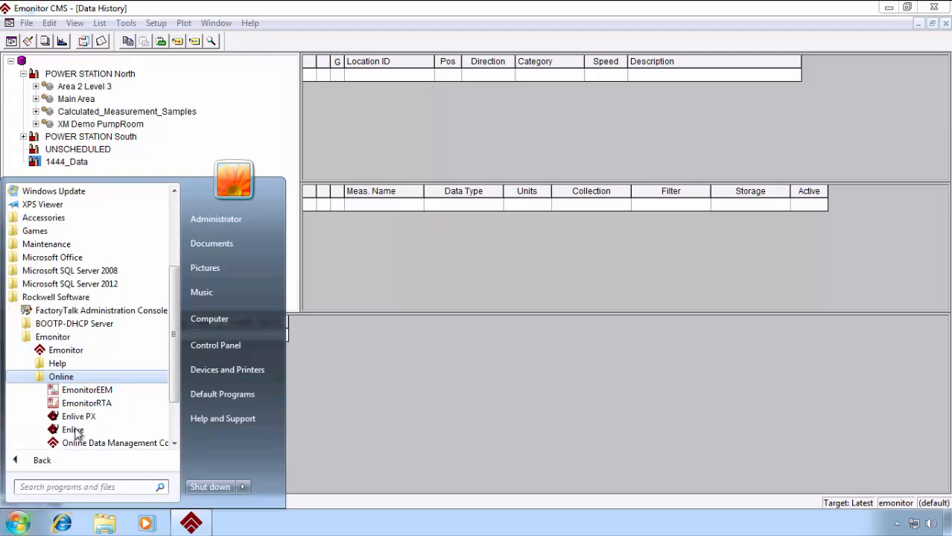
pyautogui.click(115, 390)
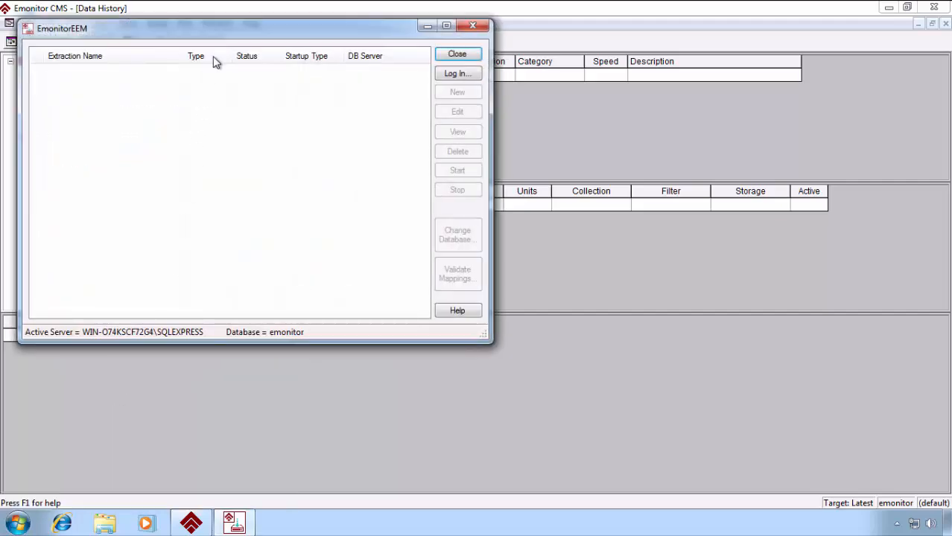
pyautogui.moveTo(223, 33); pyautogui.dragTo(233, 37)
pyautogui.moveTo(343, 112); pyautogui.dragTo(413, 155)
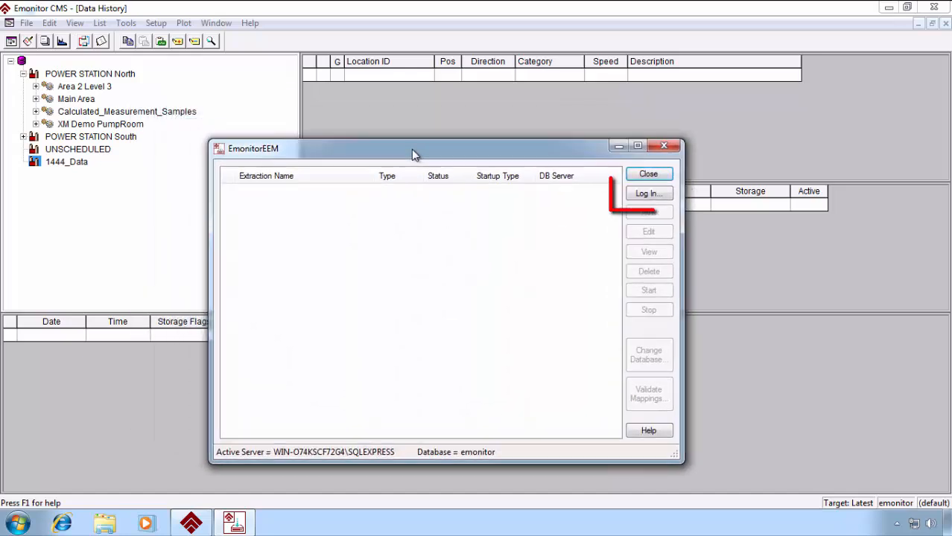
# Log in to EmonitorEEM with the Emonitor administrator user name and the account password.
pyautogui.click(648, 195)
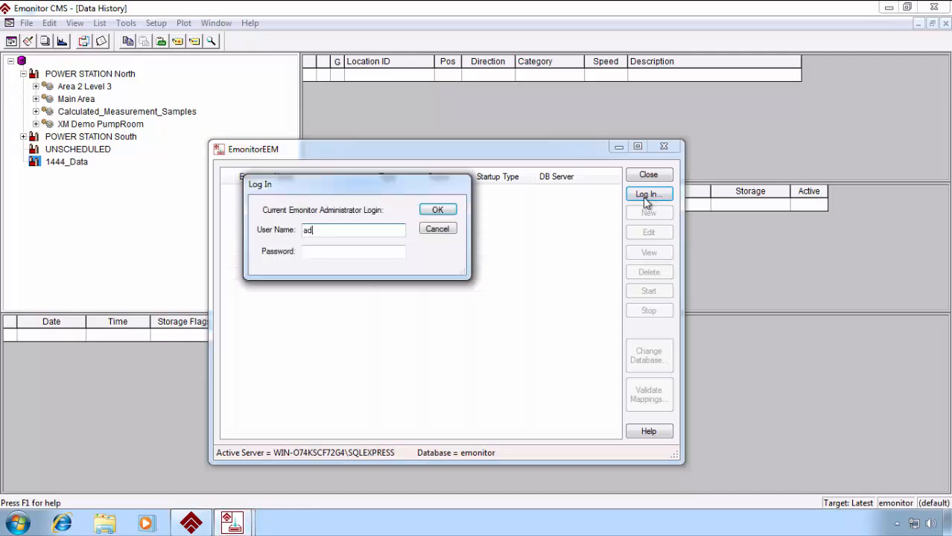
pyautogui.press('Tab')
pyautogui.write('a')
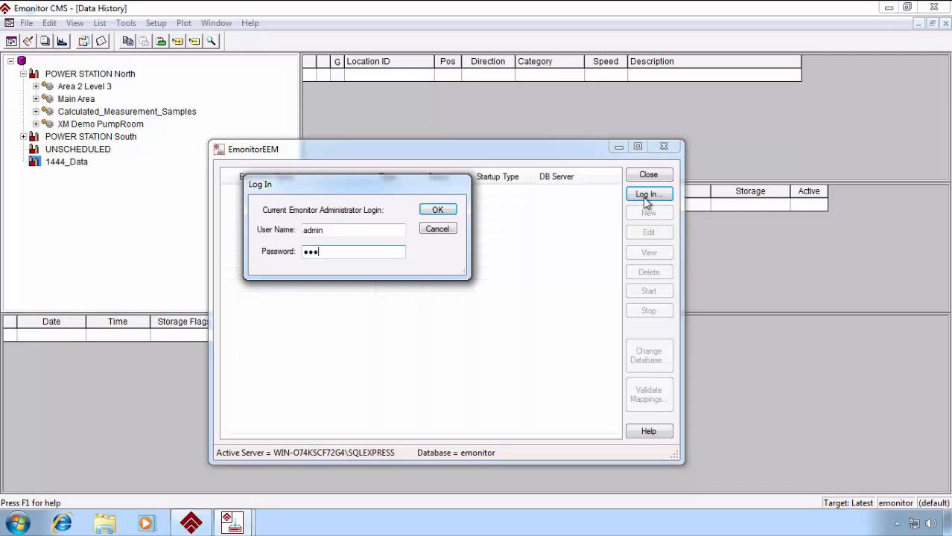
pyautogui.write('●●●●●●●')
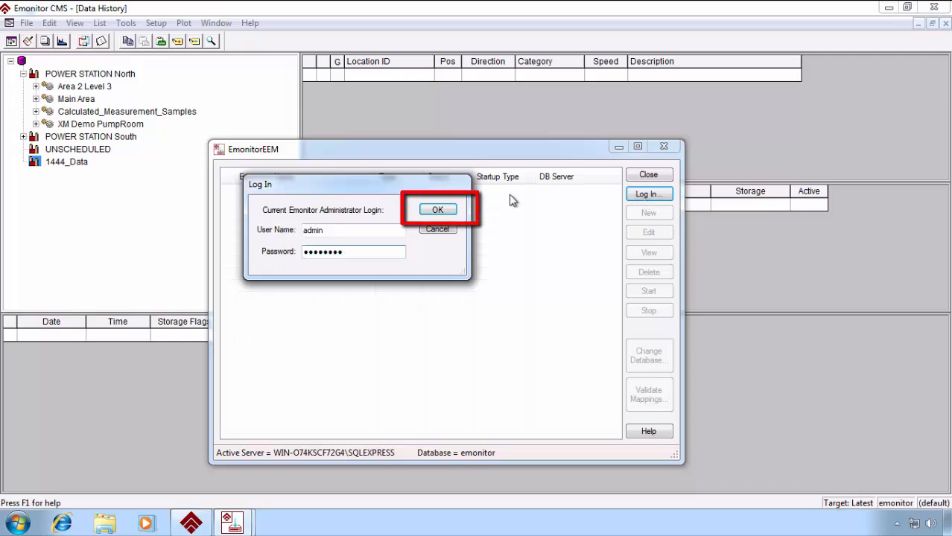
pyautogui.click(437, 211)
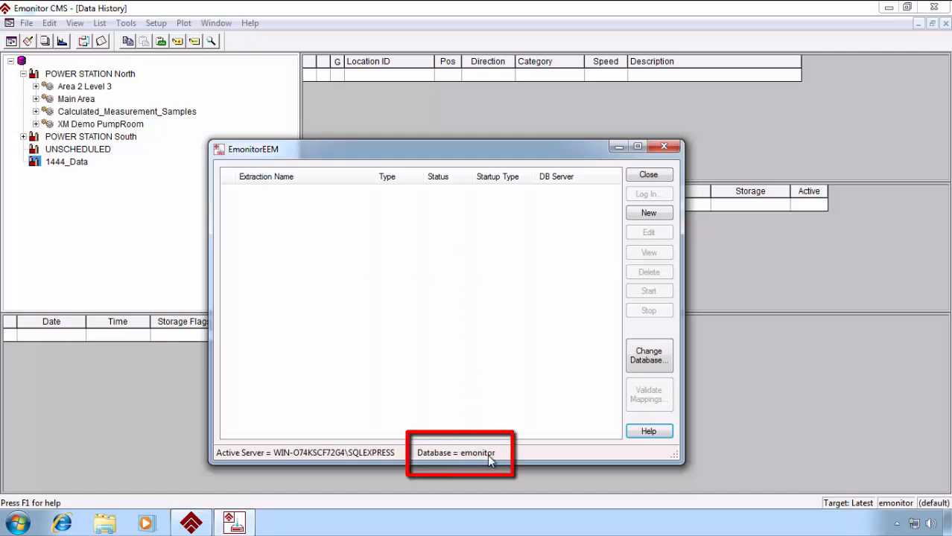
# Create a new Live Data Extraction using new devices and add the Dynamix 1444 at 192.168.1.234 under AB_ETH-1.
pyautogui.click(659, 216)
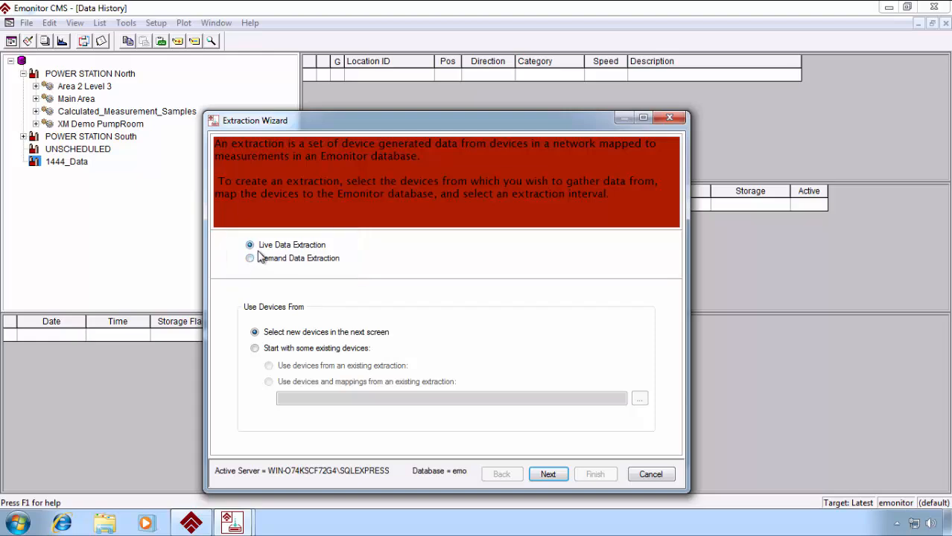
pyautogui.click(551, 473)
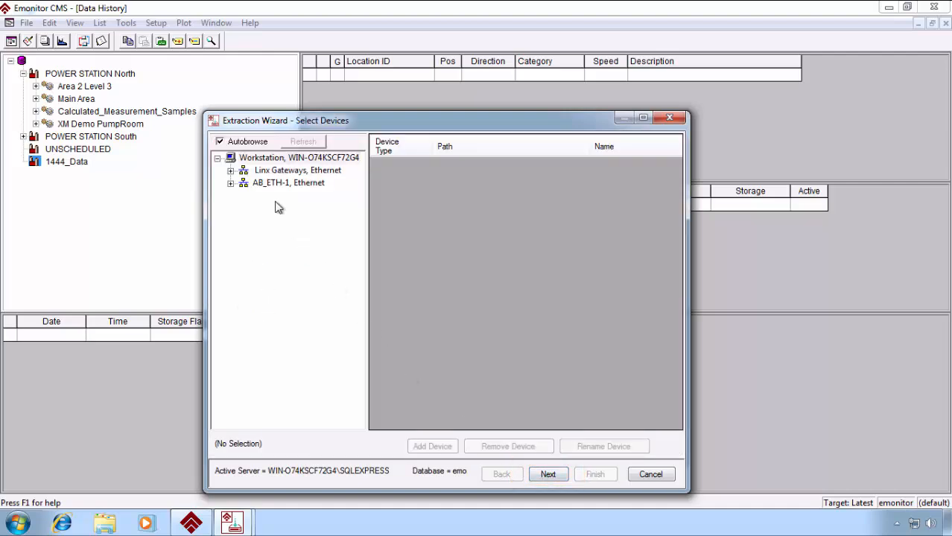
pyautogui.click(231, 183)
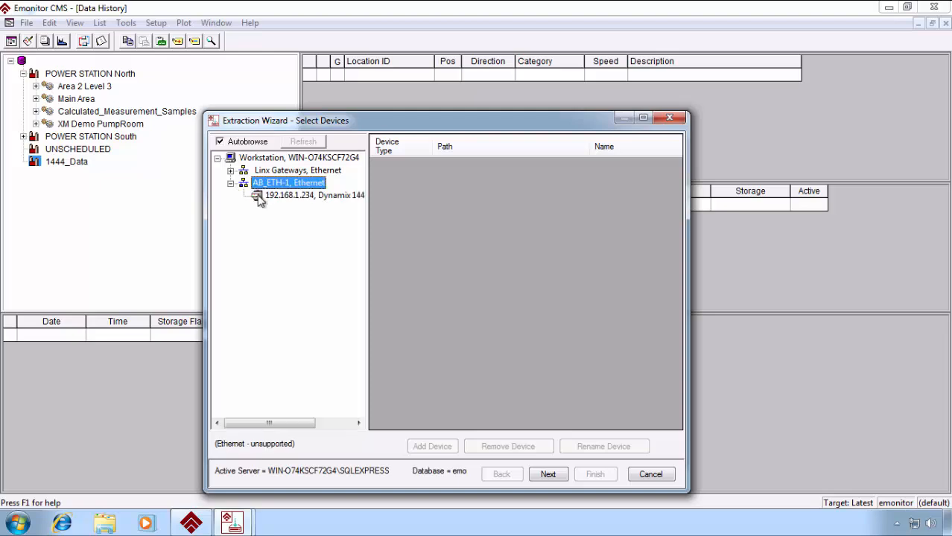
pyautogui.click(297, 198)
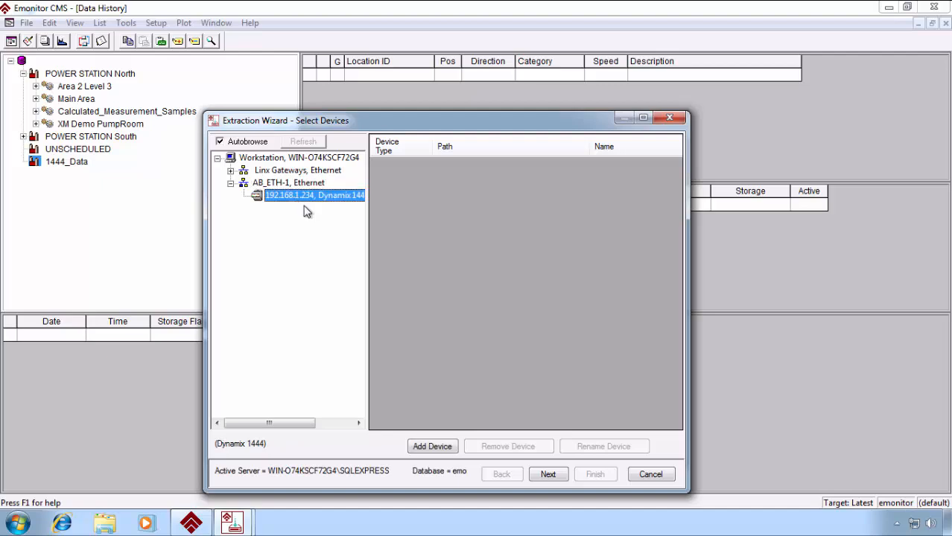
pyautogui.click(454, 450)
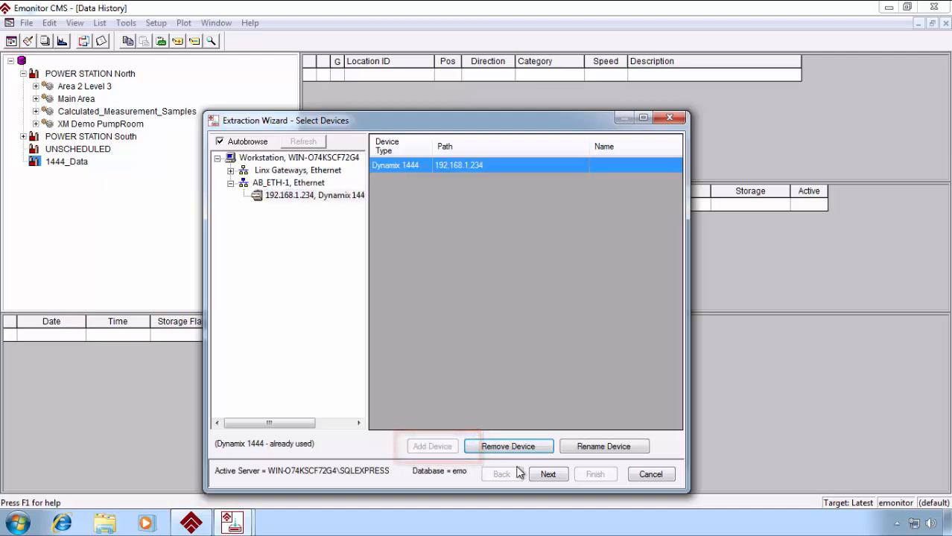
pyautogui.click(547, 475)
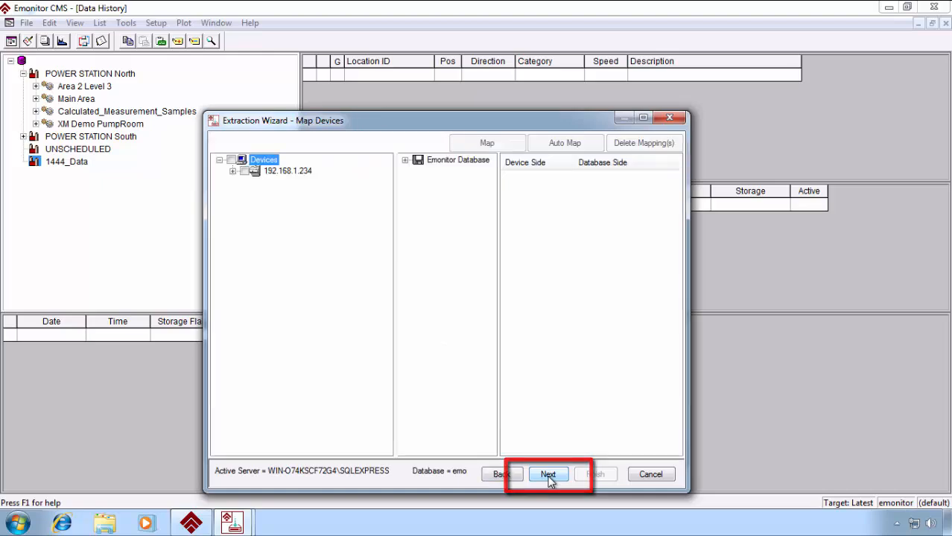
# Auto-map the spectrum and waveform of Channels 0 to 3 on 192.168.1.234 to 1444_Data, then proceed to Extraction Info without storing phase.
pyautogui.click(233, 172)
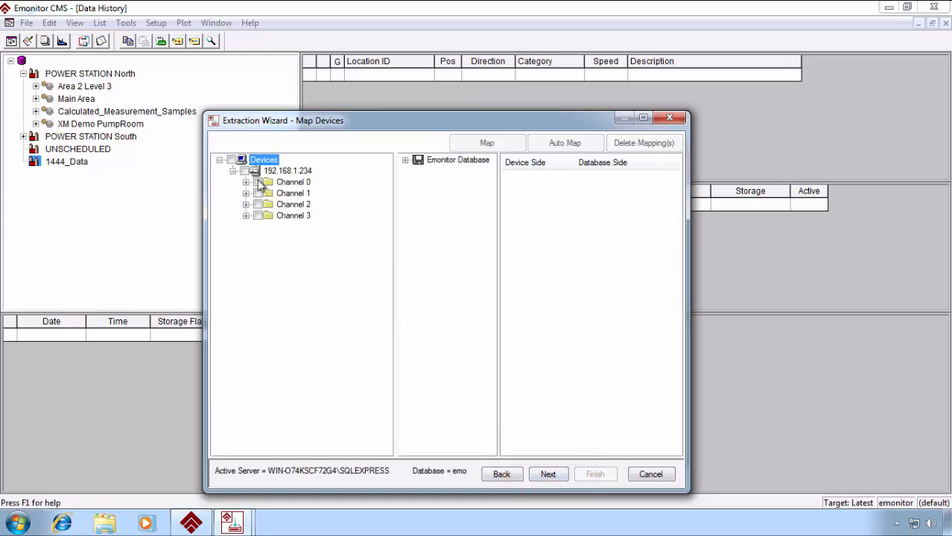
pyautogui.click(246, 183)
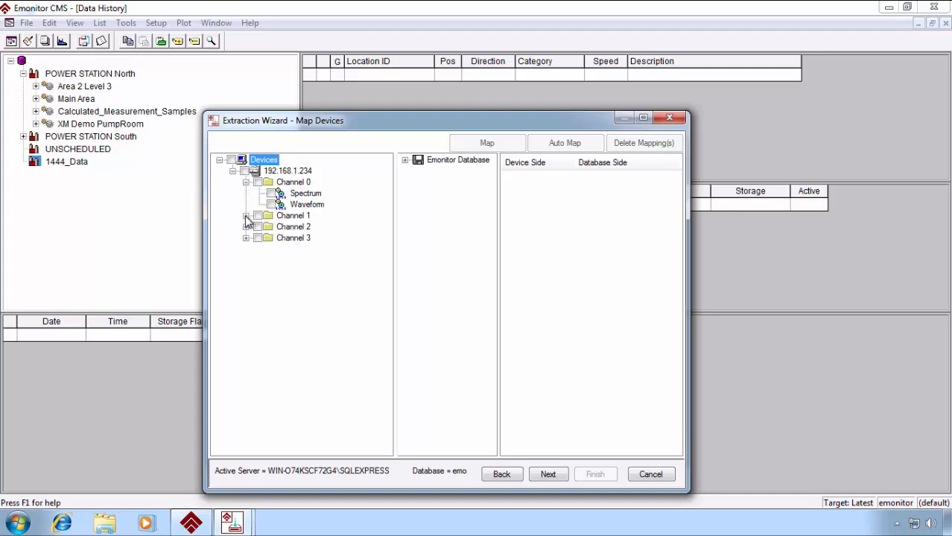
pyautogui.click(246, 216)
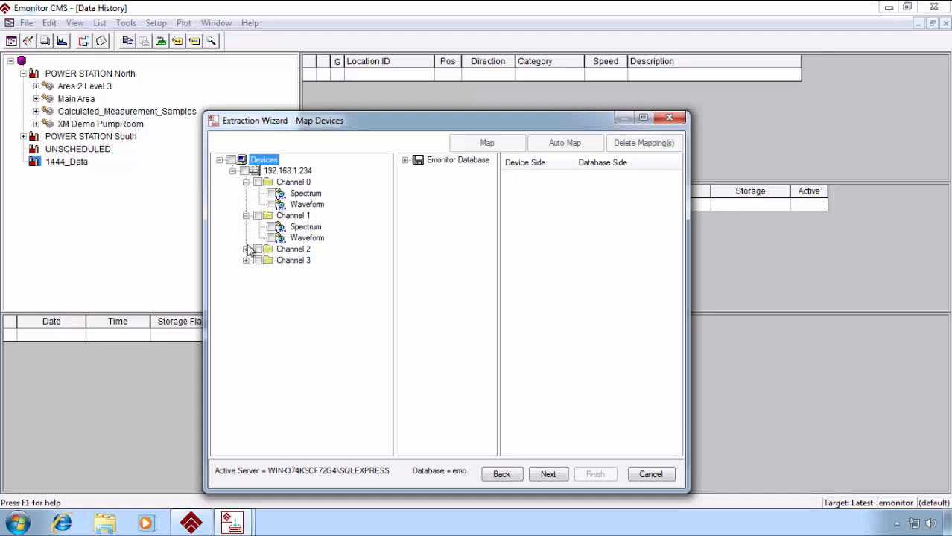
pyautogui.click(246, 249)
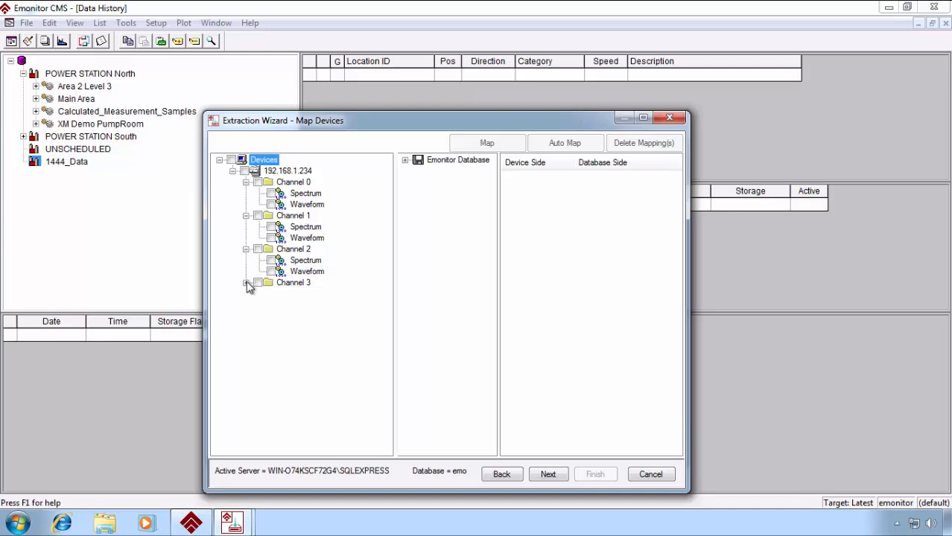
pyautogui.click(247, 283)
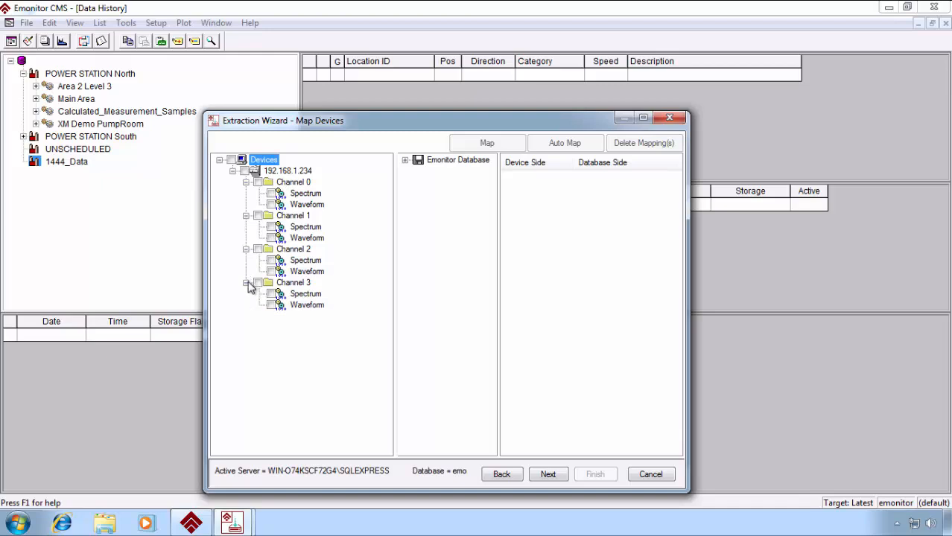
pyautogui.click(405, 161)
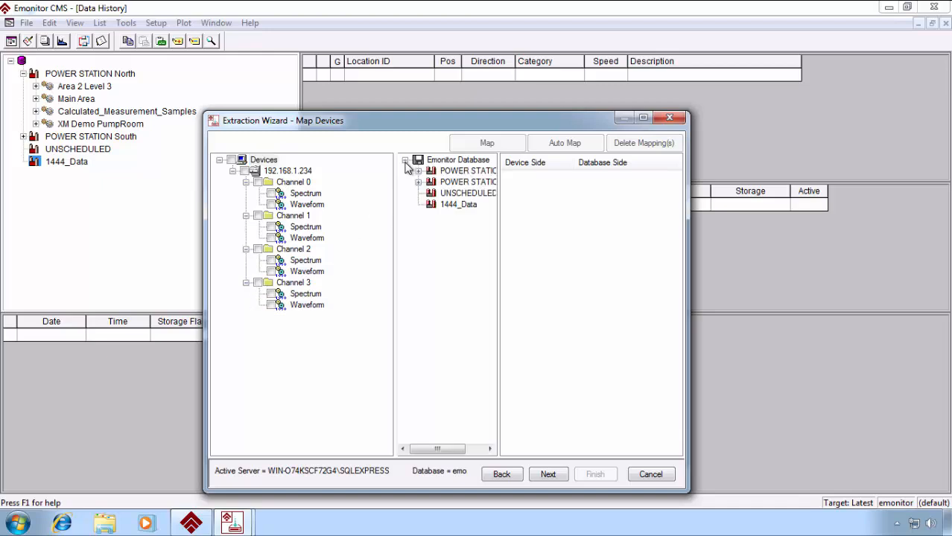
pyautogui.click(461, 208)
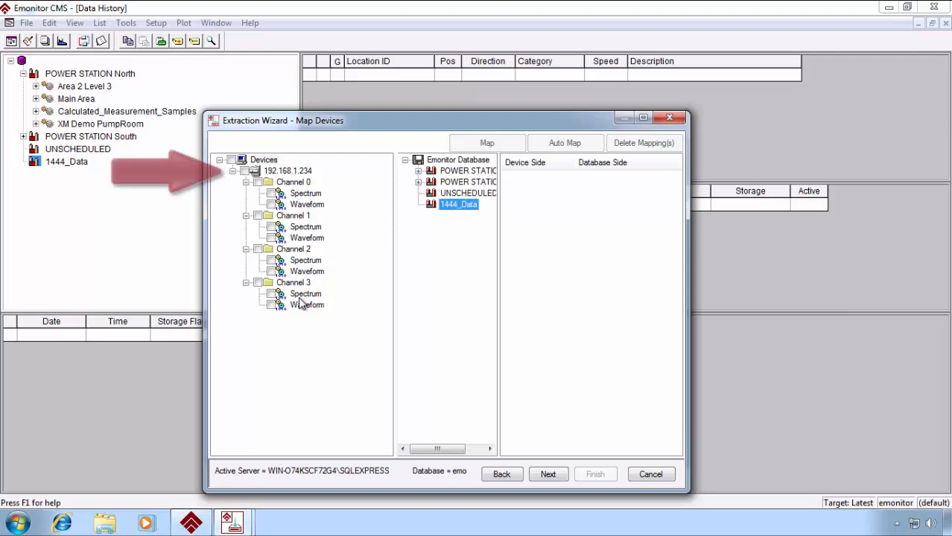
pyautogui.click(244, 171)
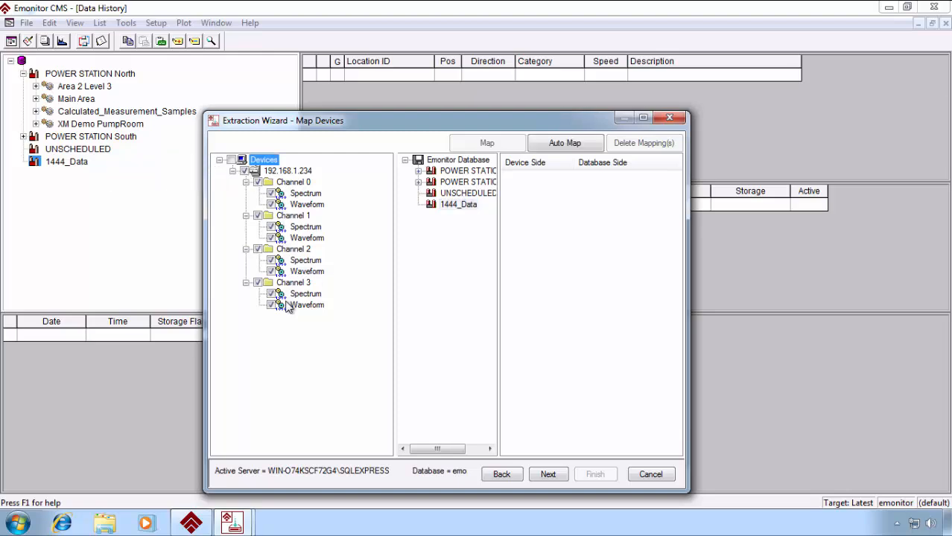
pyautogui.click(453, 206)
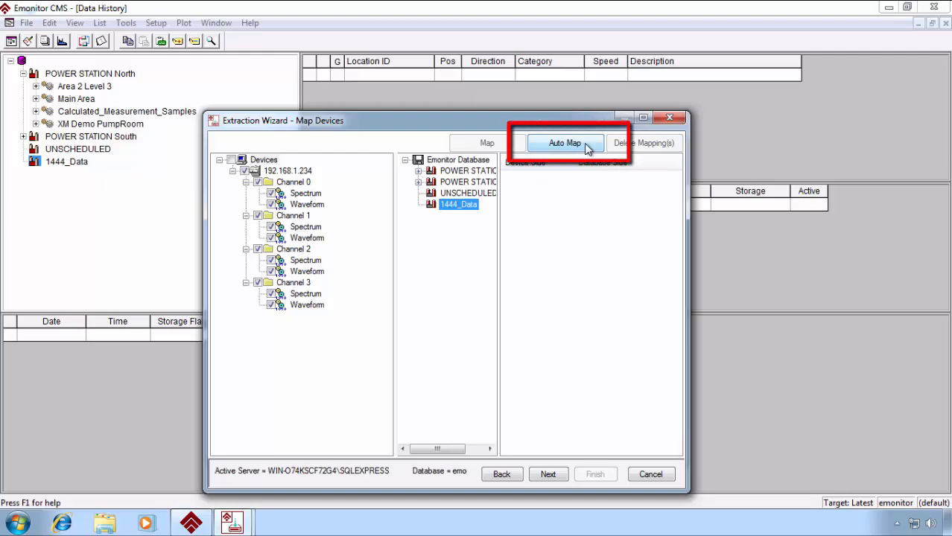
pyautogui.click(564, 143)
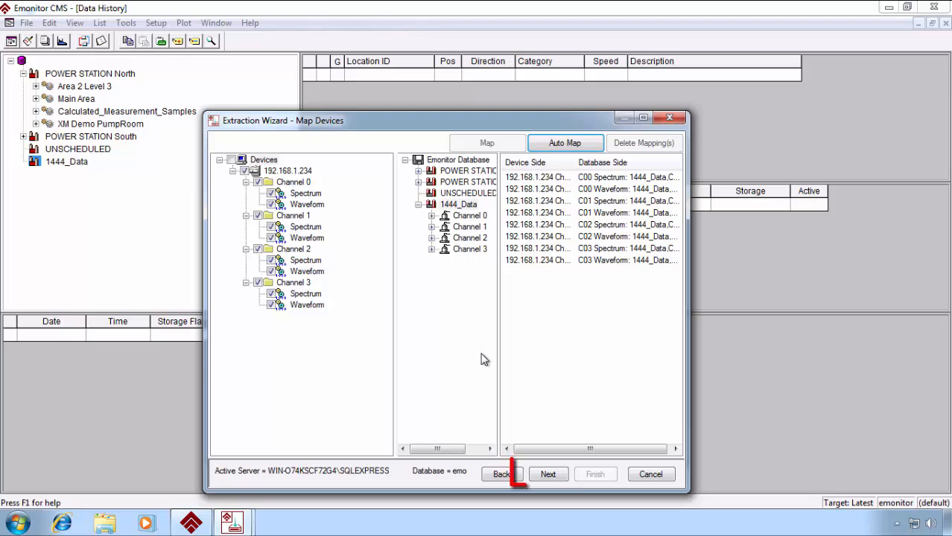
pyautogui.click(548, 475)
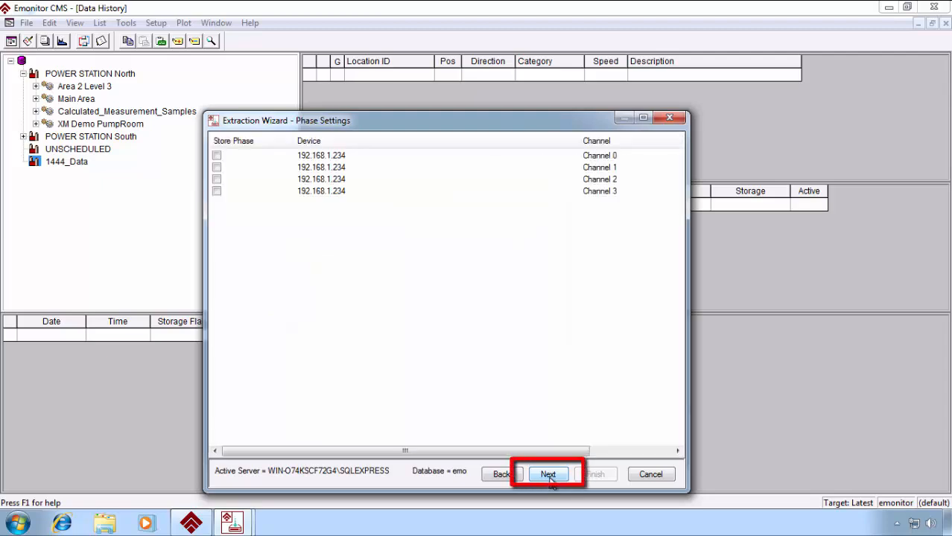
pyautogui.click(548, 477)
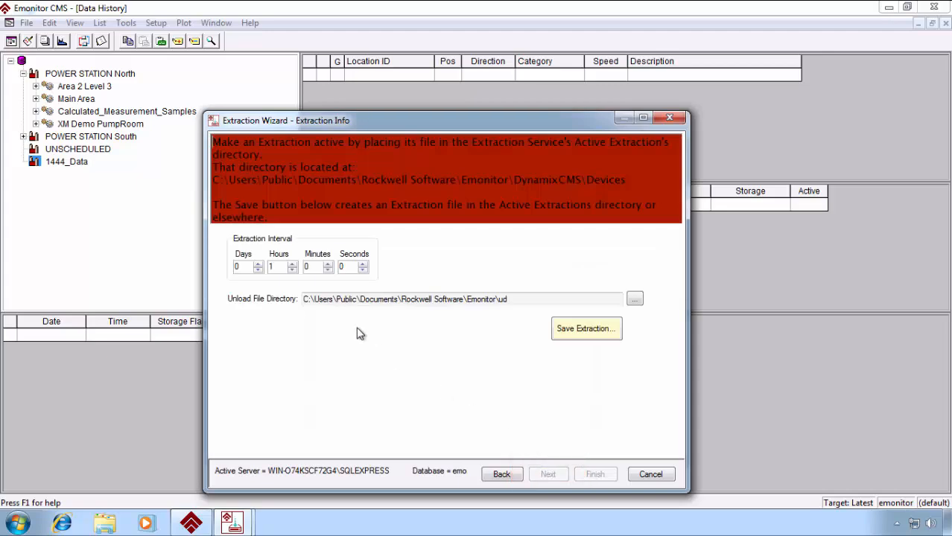
# Set the extraction interval to 1 minute, then save the extraction file as 1444_data and finish the wizard.
pyautogui.click(292, 269)
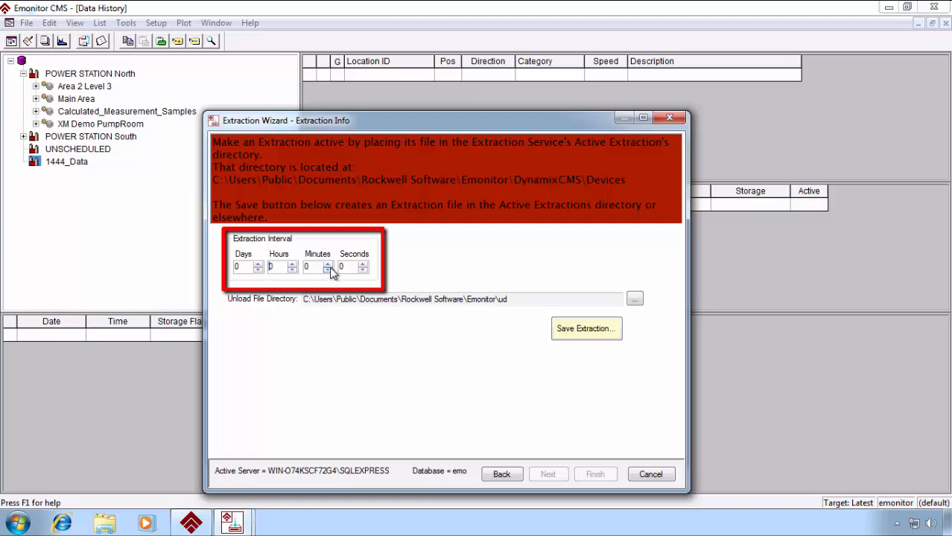
pyautogui.click(331, 268)
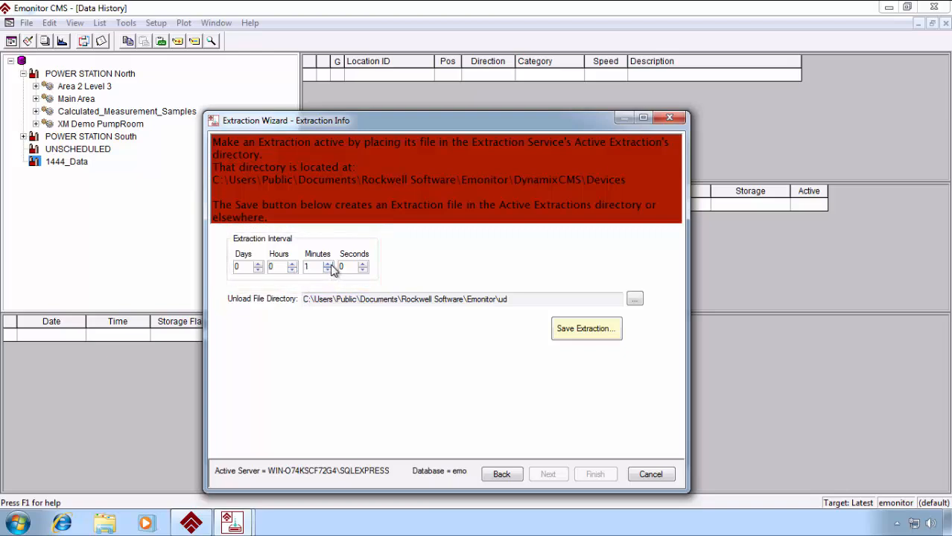
pyautogui.click(590, 333)
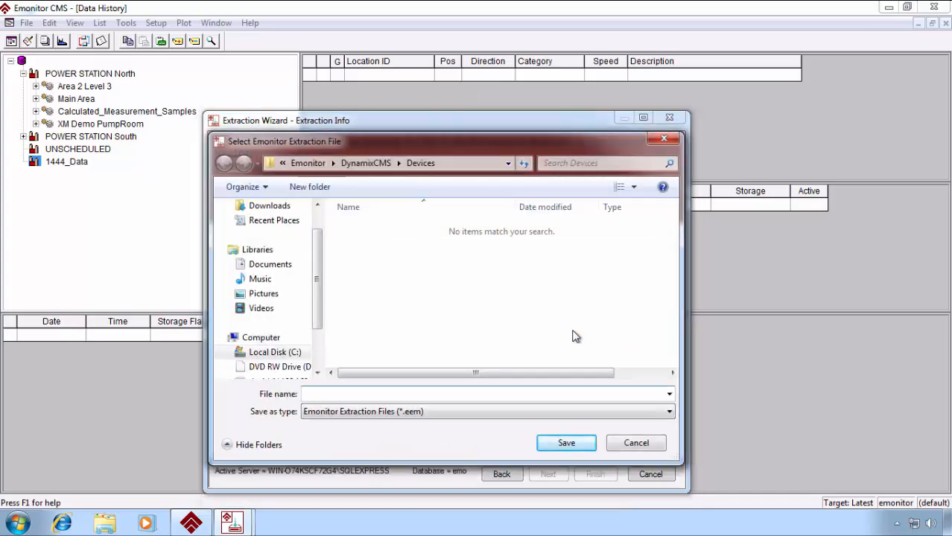
pyautogui.write('1444_data')
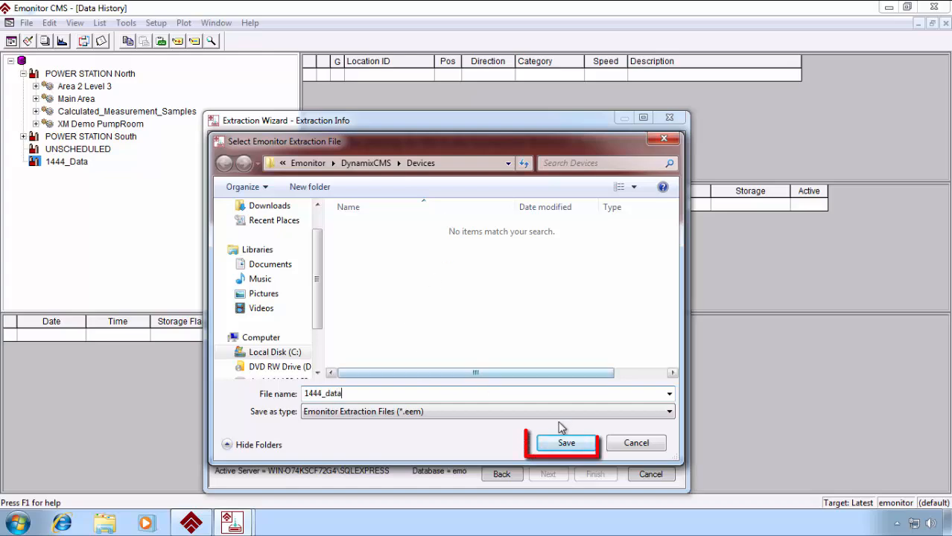
pyautogui.click(575, 447)
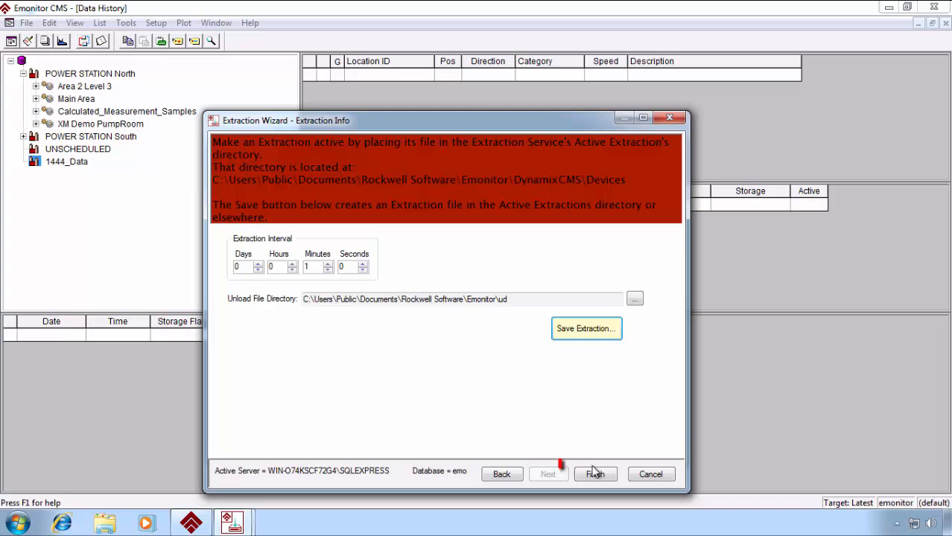
pyautogui.click(596, 475)
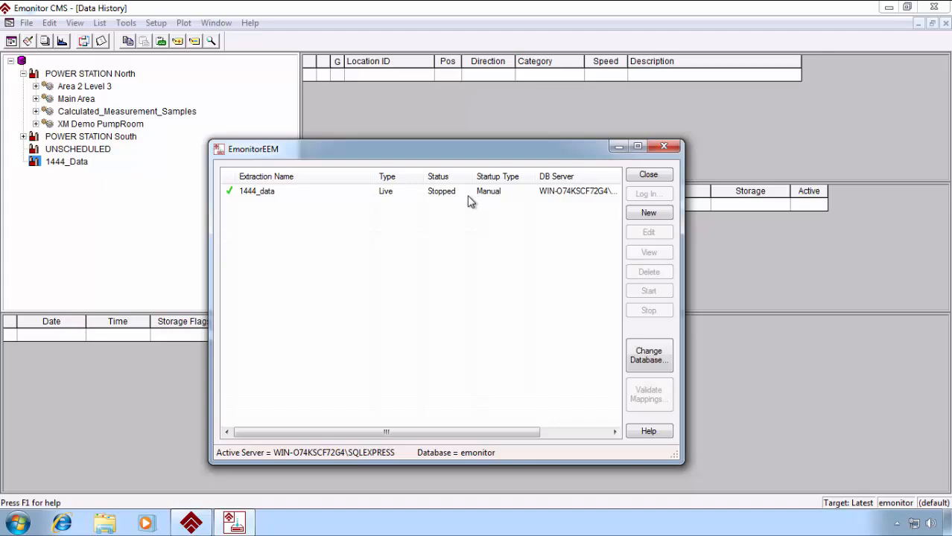
# Return to the Data History window and display the locations and measurements of 1444_Data.
pyautogui.click(348, 200)
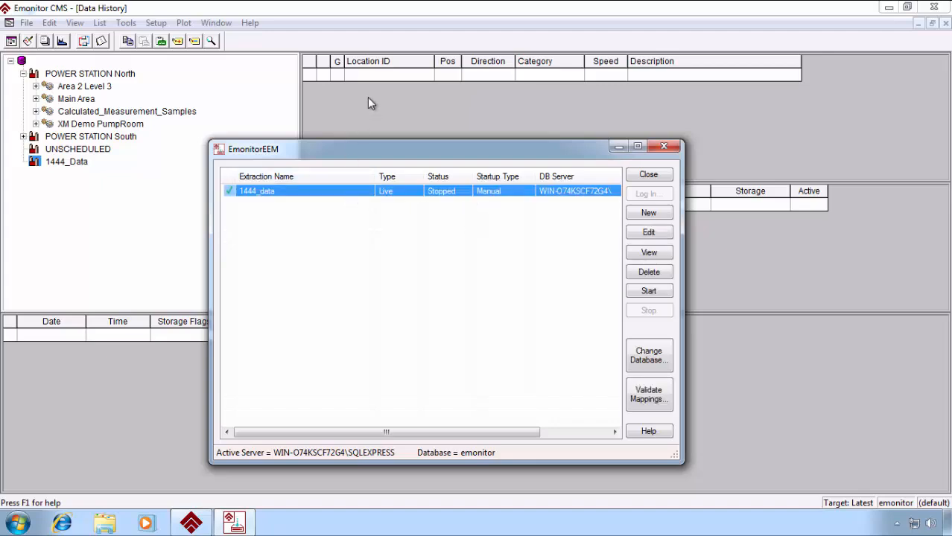
pyautogui.click(375, 76)
pyautogui.click(375, 75)
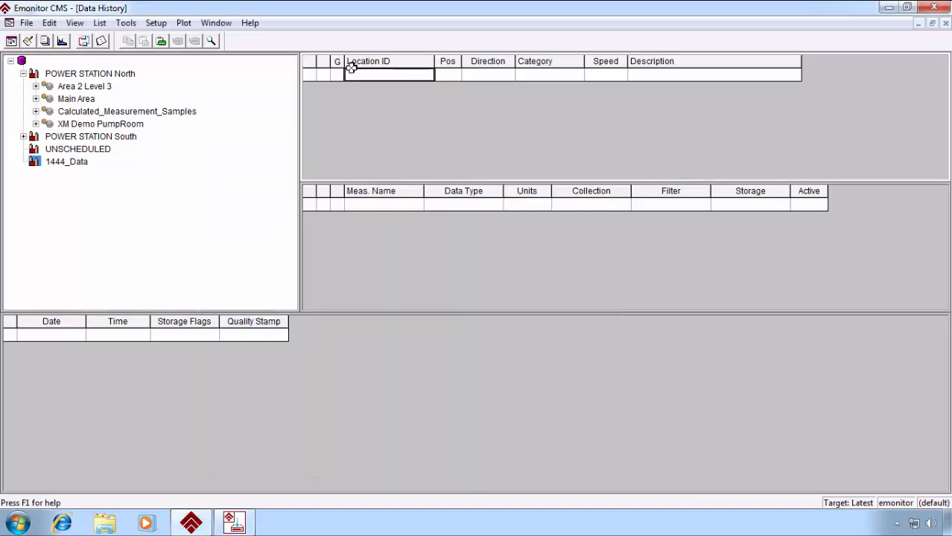
pyautogui.click(82, 161)
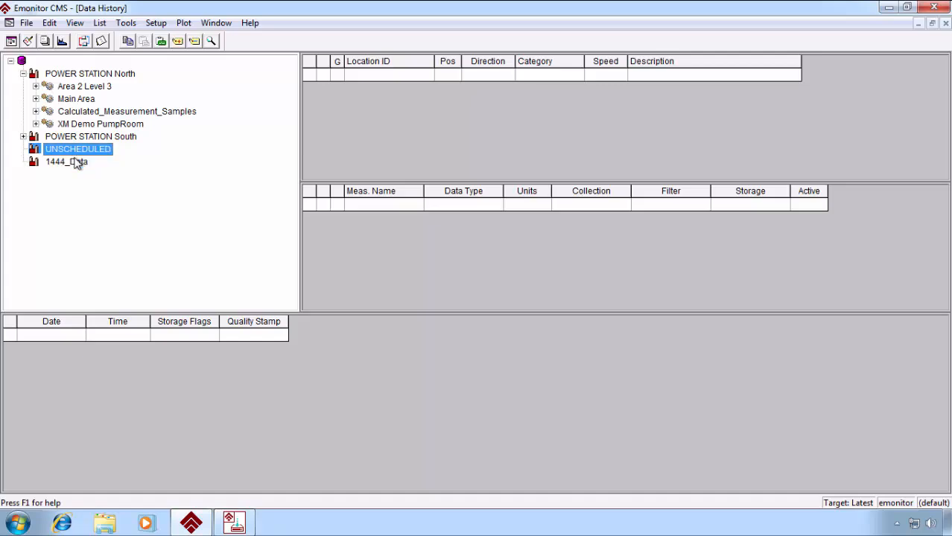
pyautogui.click(74, 161)
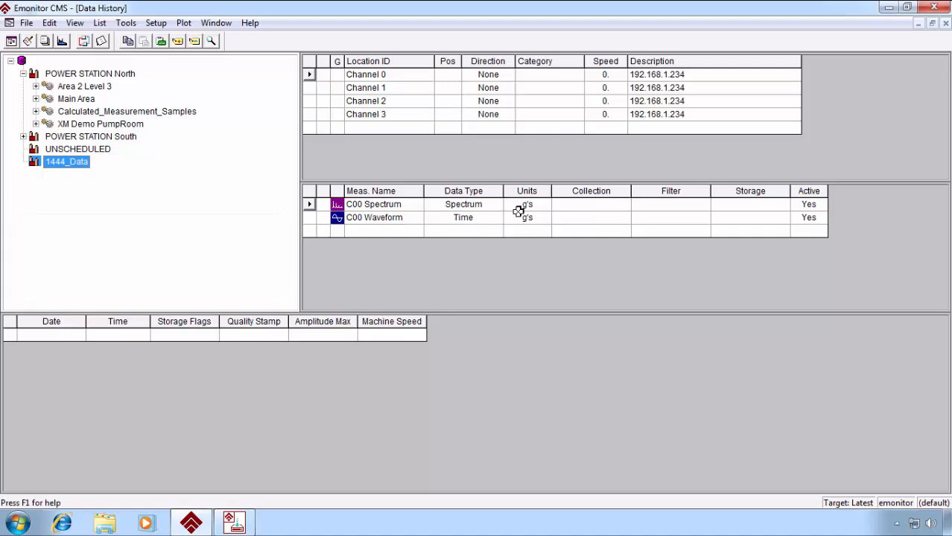
# Start a new collection specification for C00 Spectrum named 1444_data with transducer Accel, window Hanning and signal detection Peak.
pyautogui.click(581, 206)
pyautogui.rightClick(581, 207)
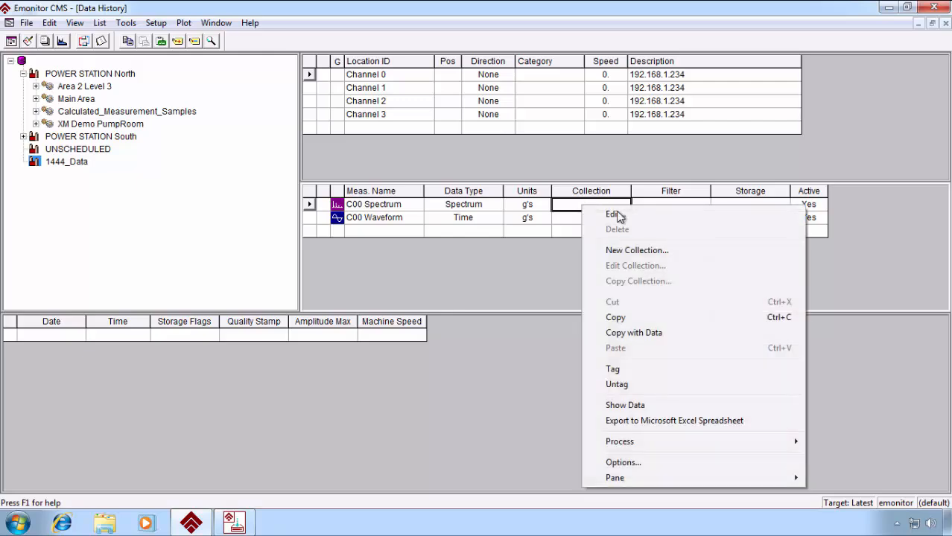
pyautogui.click(641, 253)
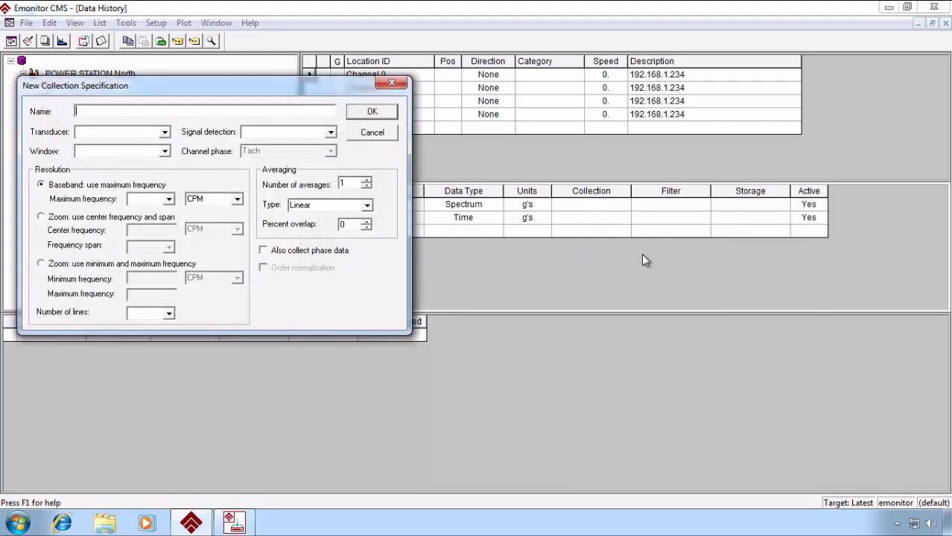
pyautogui.write('1444_data')
pyautogui.click(165, 133)
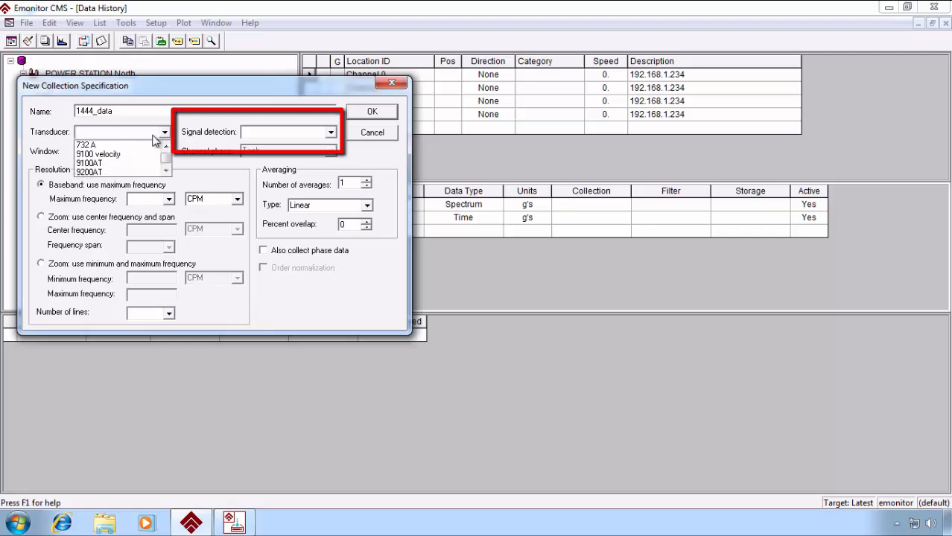
pyautogui.press('a')
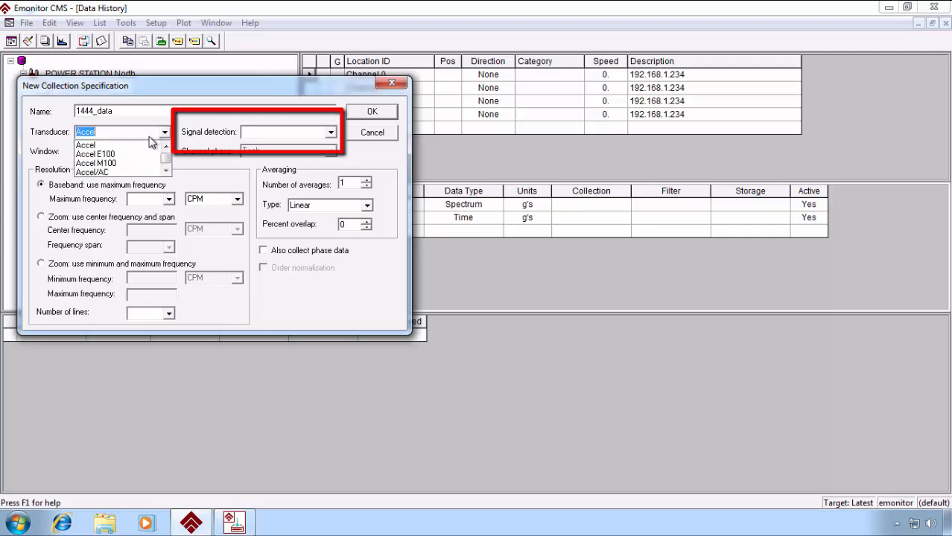
pyautogui.click(145, 132)
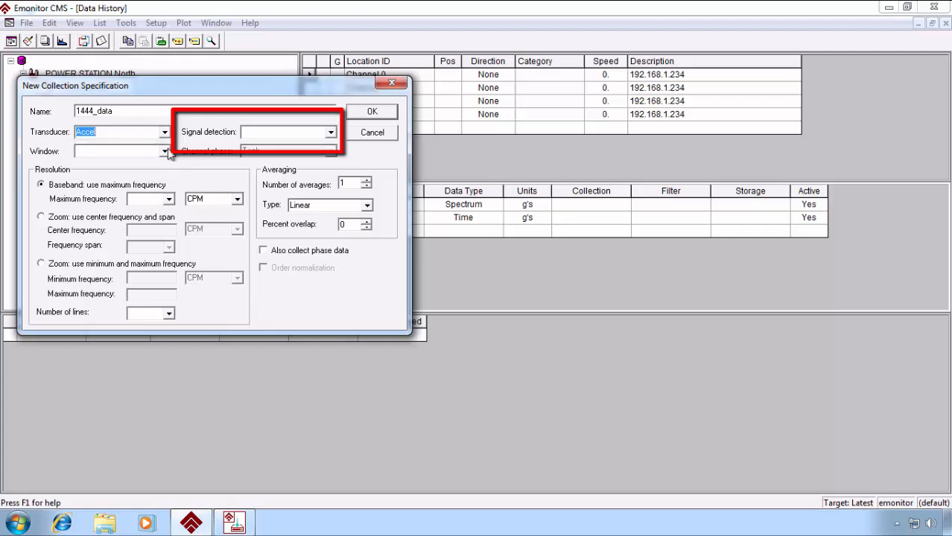
pyautogui.click(166, 151)
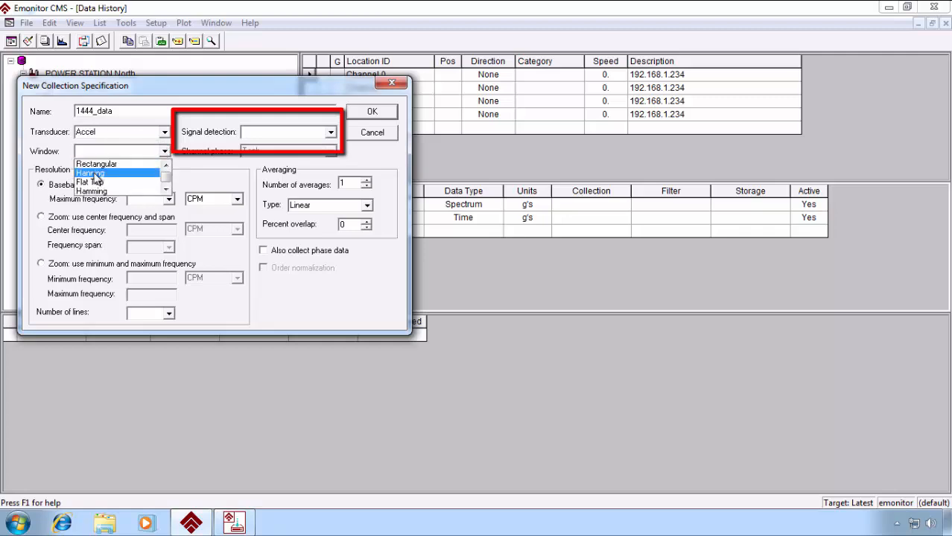
pyautogui.click(97, 173)
pyautogui.click(325, 133)
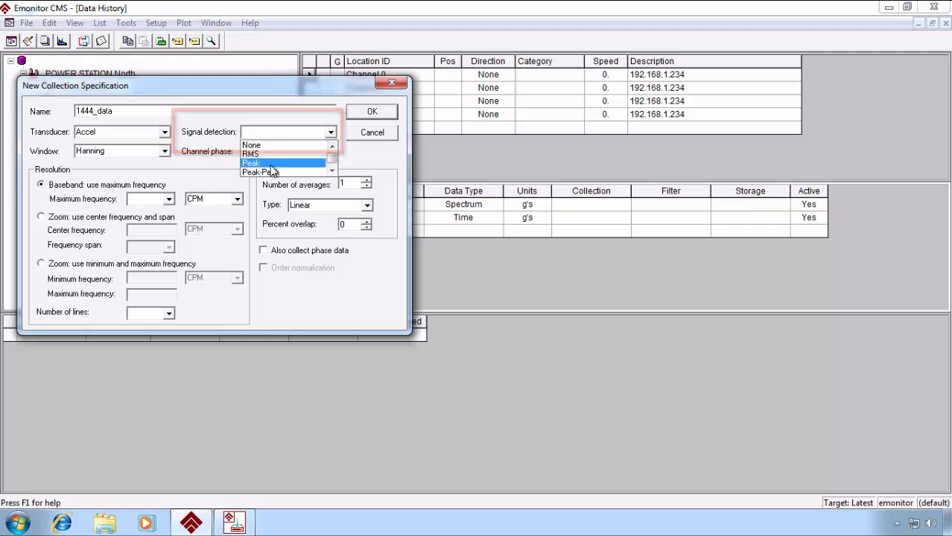
pyautogui.click(271, 163)
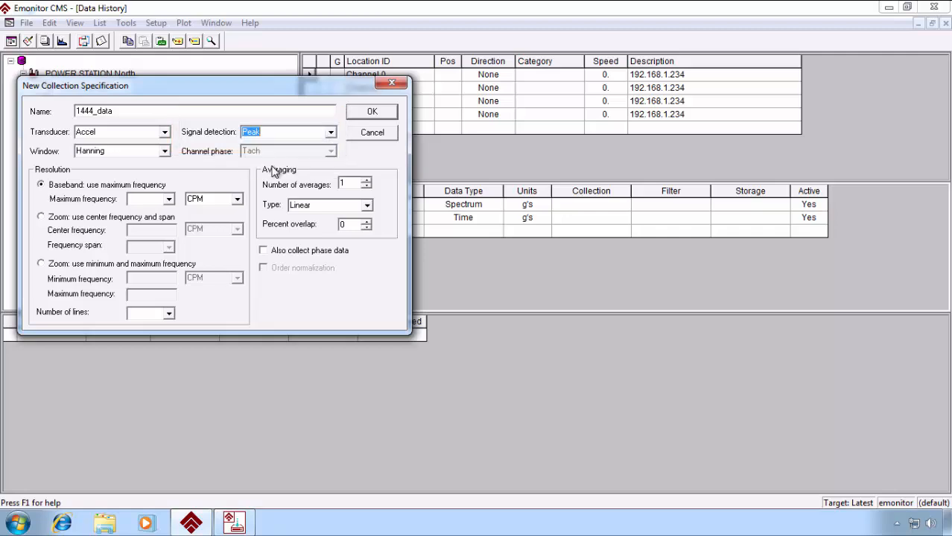
# Set the number of lines to 1600, fill in the baseband maximum frequency, and save the collection specification.
pyautogui.click(169, 314)
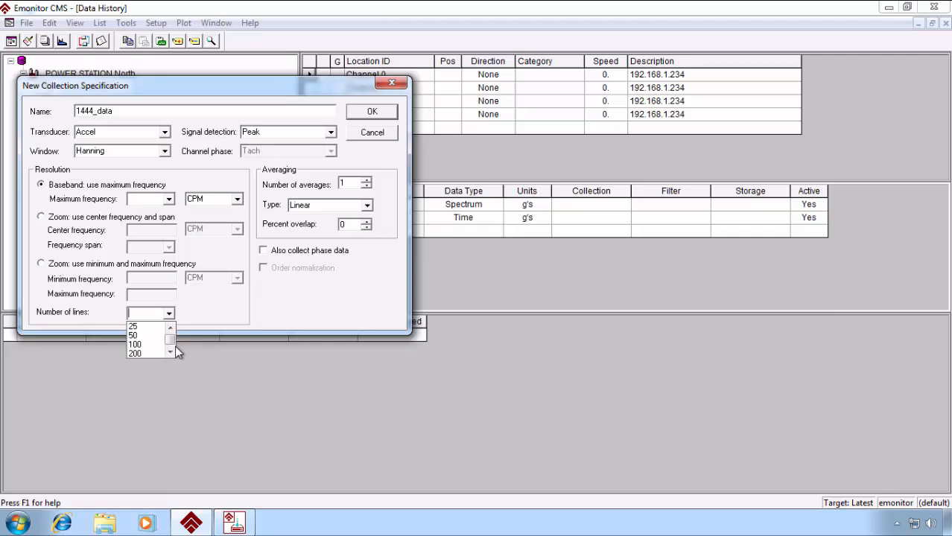
pyautogui.press('Down')
pyautogui.press('Down')
pyautogui.press('Down')
pyautogui.press('Down')
pyautogui.press('Down')
pyautogui.press('Down')
pyautogui.press('Down')
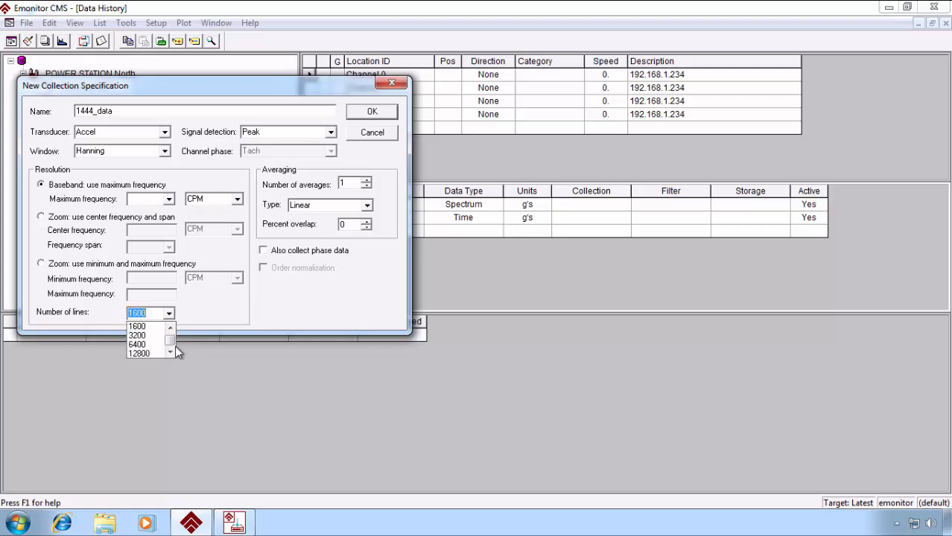
pyautogui.click(226, 320)
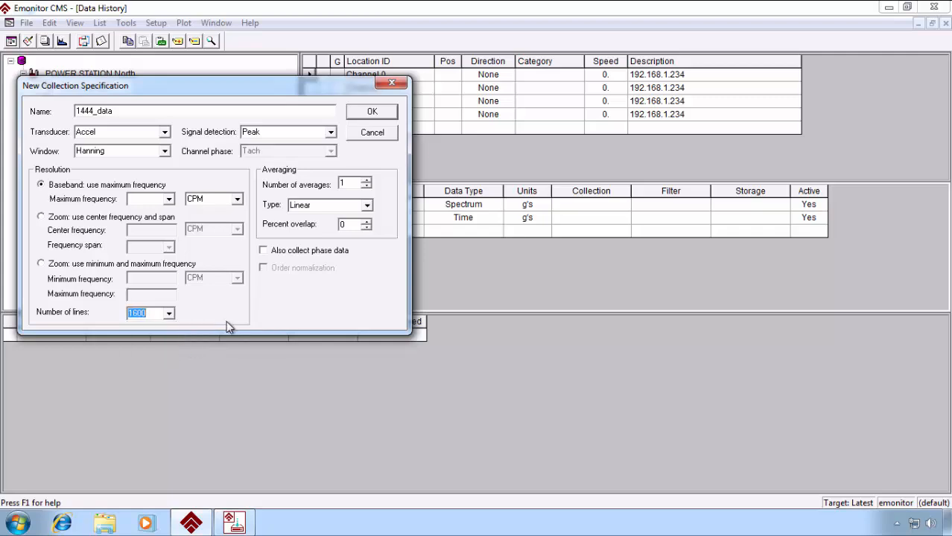
pyautogui.click(144, 201)
pyautogui.click(358, 112)
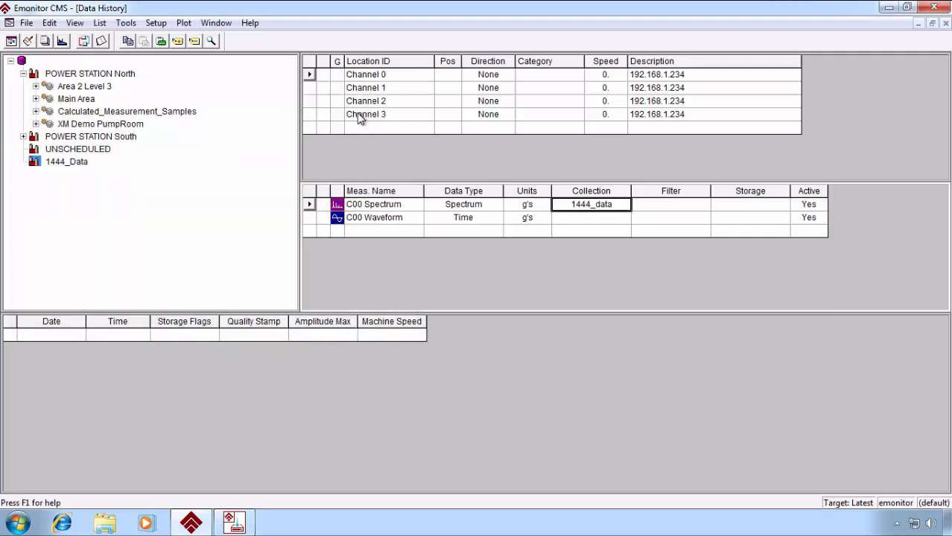
# Open the Replace dialog and set it to find Measurement Def. entries.
pyautogui.click(574, 218)
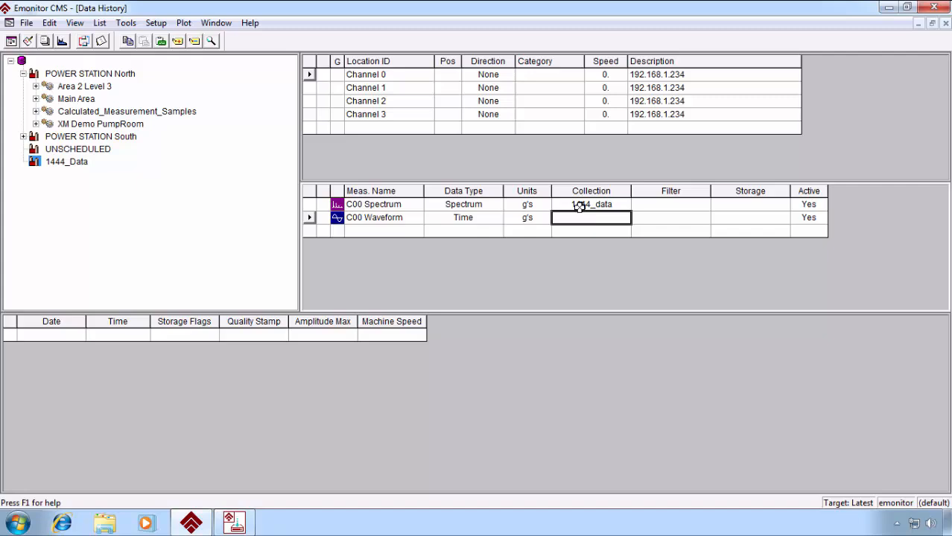
pyautogui.click(578, 205)
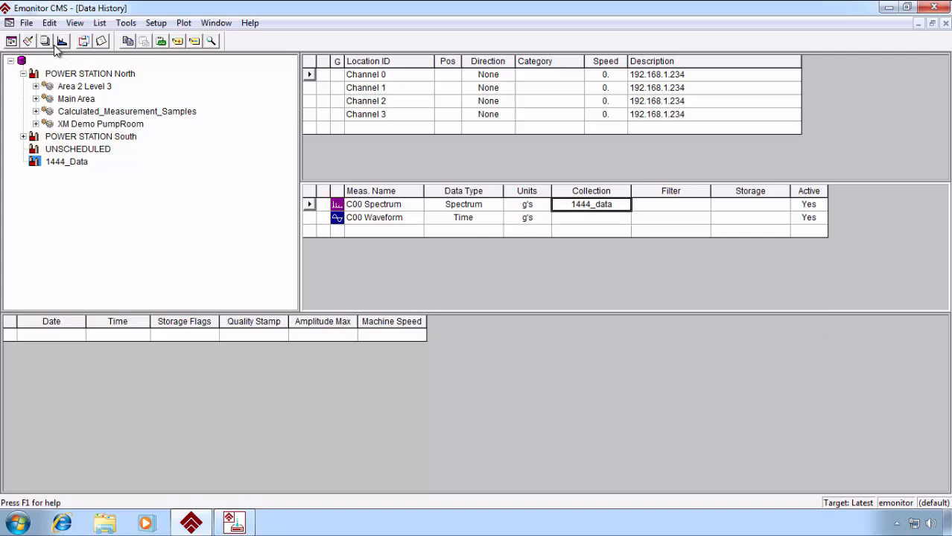
pyautogui.click(27, 23)
pyautogui.moveTo(49, 23)
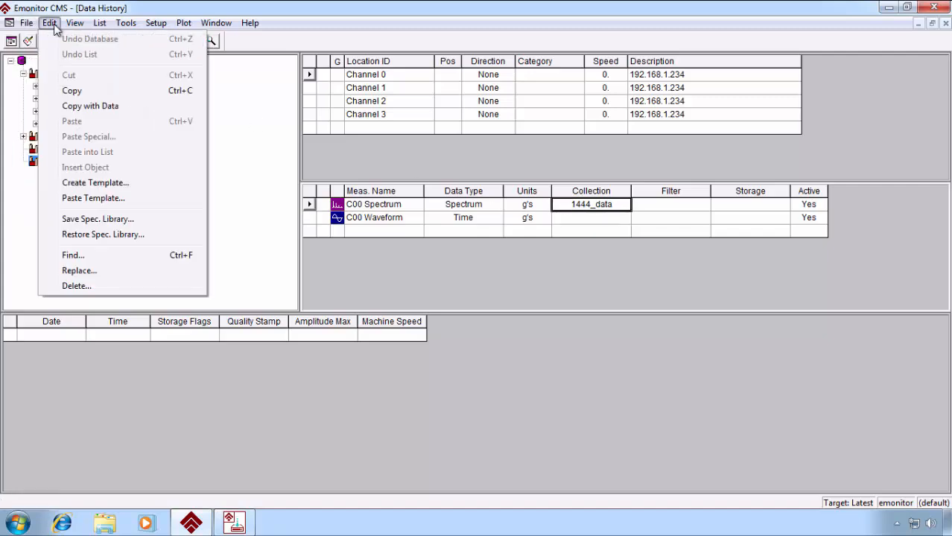
pyautogui.click(110, 273)
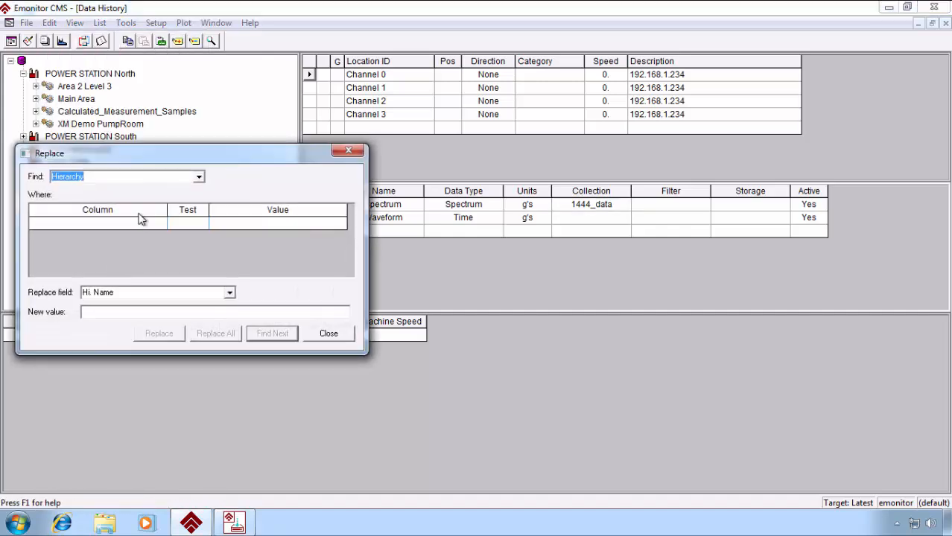
pyautogui.click(199, 177)
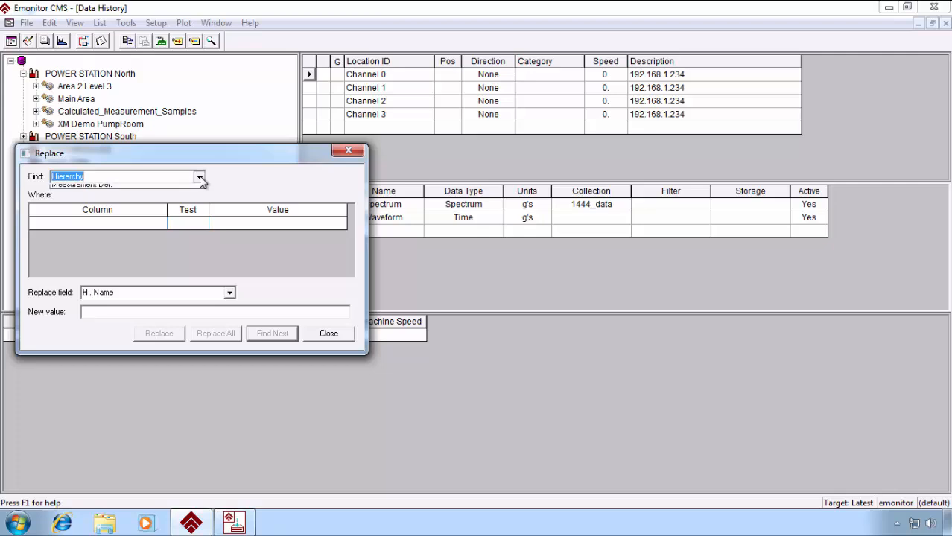
pyautogui.click(75, 234)
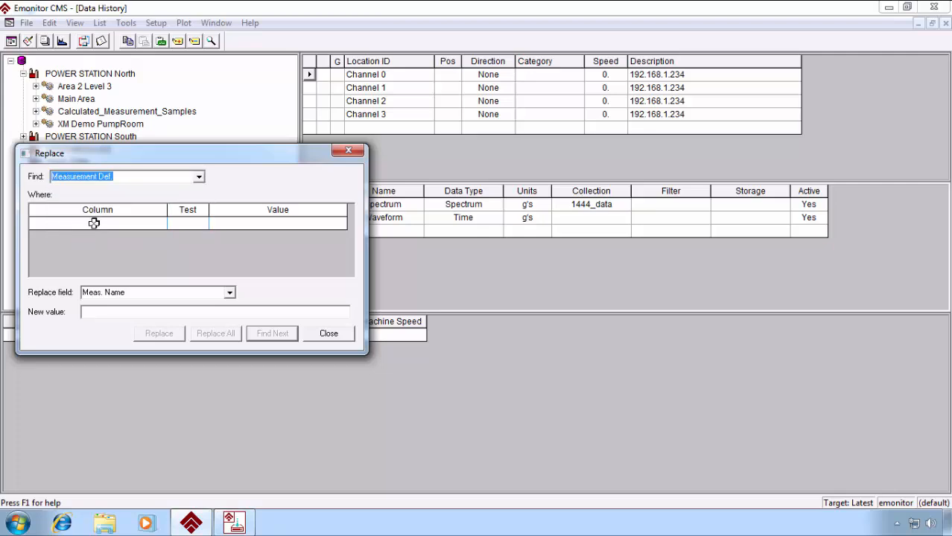
# Add a search condition that Collection equals an empty value.
pyautogui.click(94, 223)
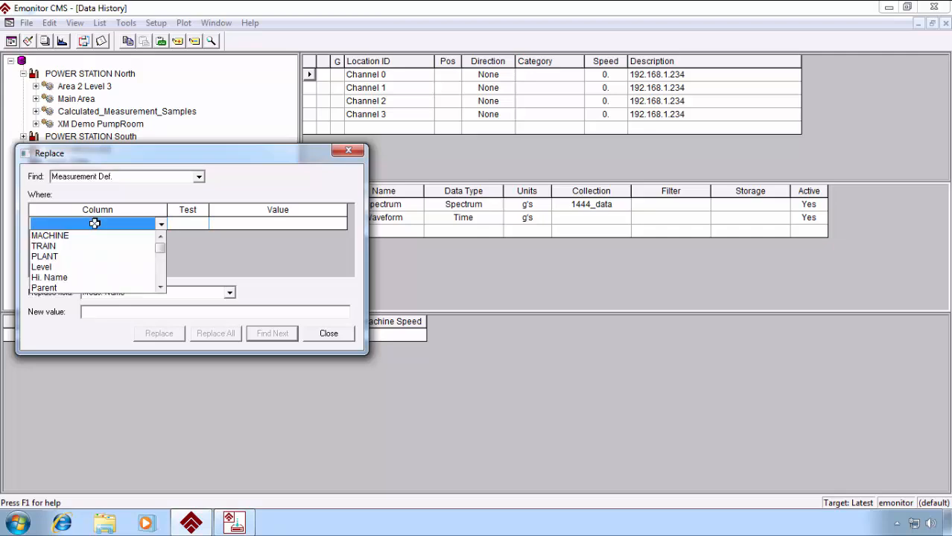
pyautogui.click(162, 273)
pyautogui.scroll(-3, 161, 273)
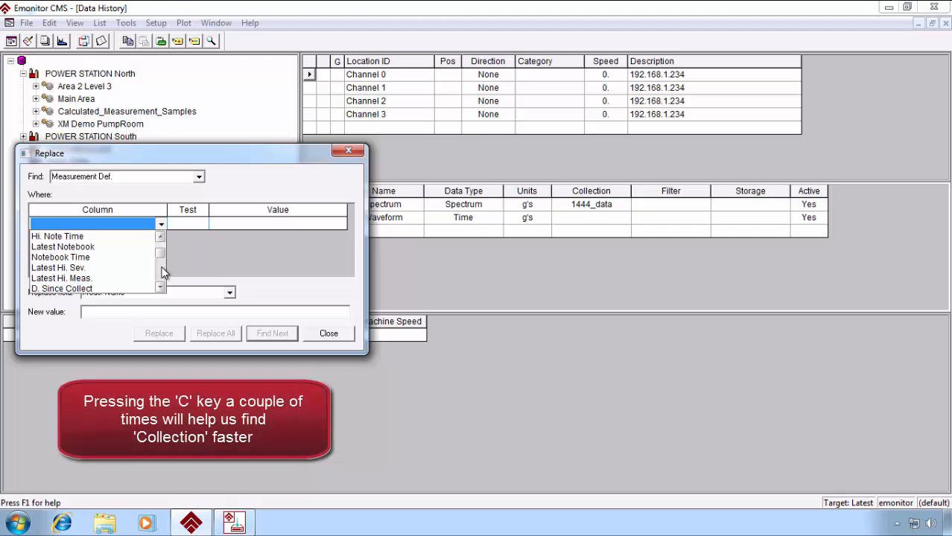
pyautogui.press('c')
pyautogui.press('c')
pyautogui.press('c')
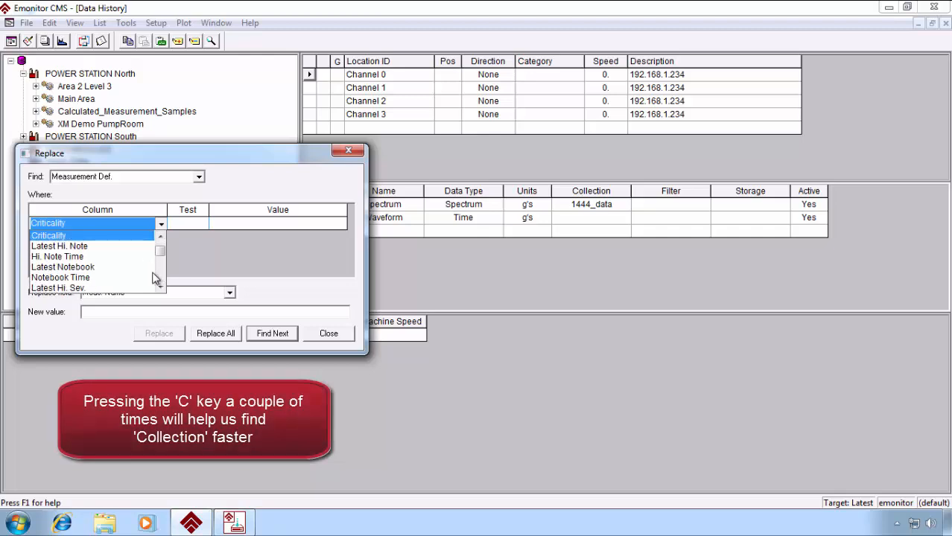
pyautogui.press('c')
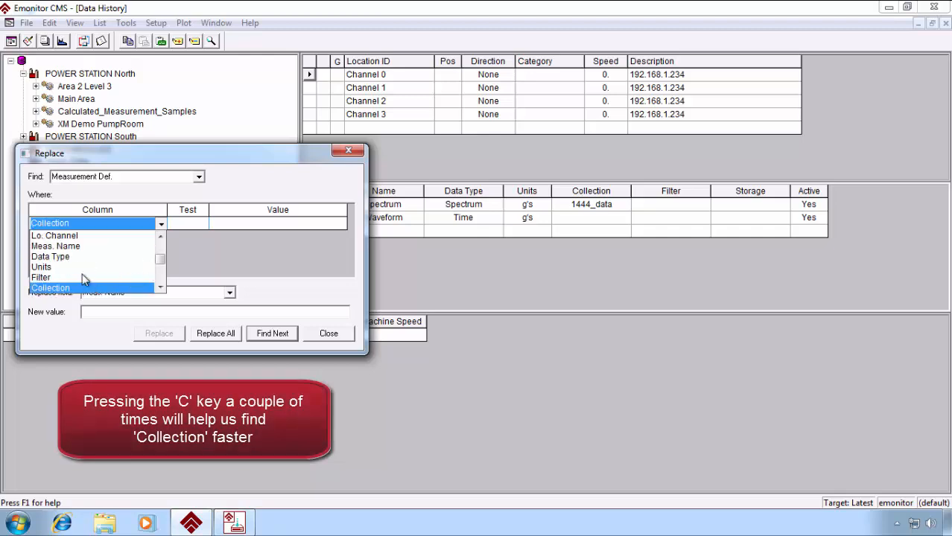
pyautogui.click(78, 289)
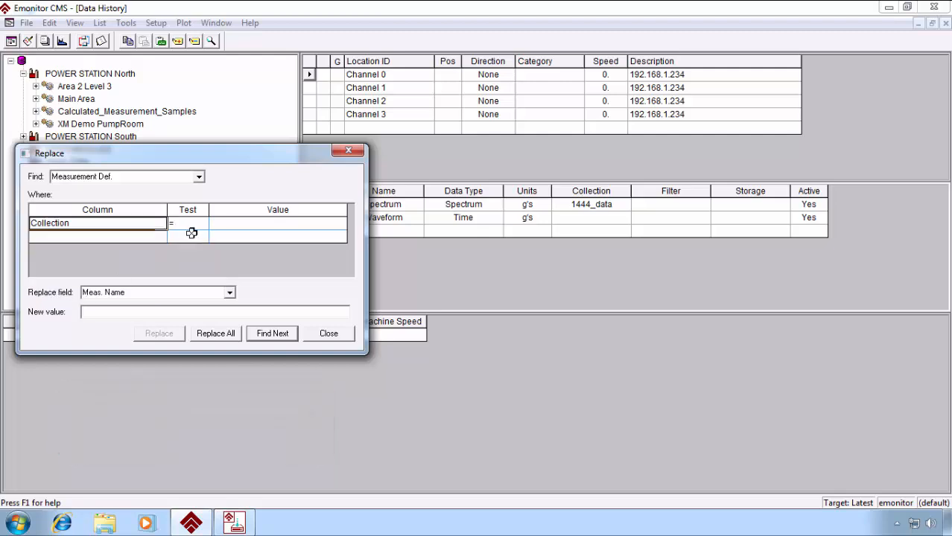
pyautogui.click(246, 224)
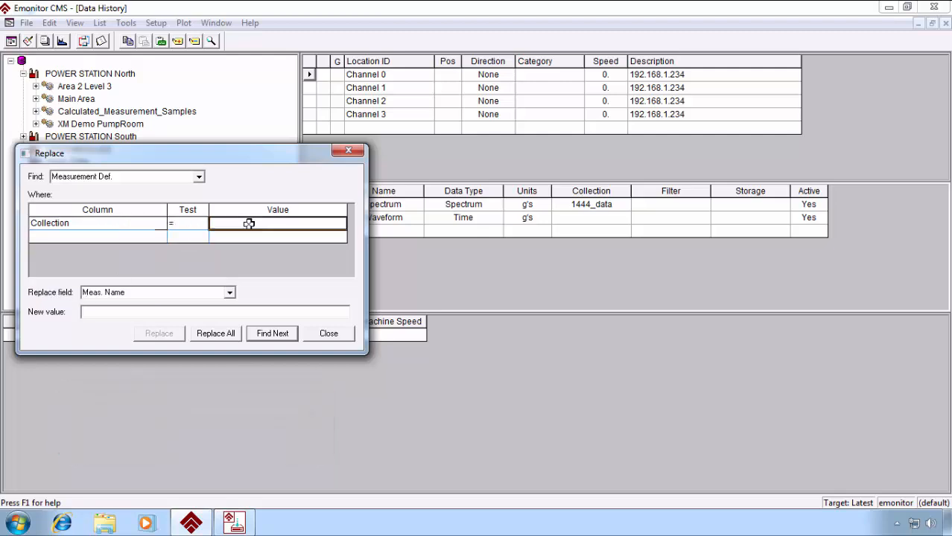
# Set Collection as the field to replace and 1444_data as its new value.
pyautogui.click(230, 294)
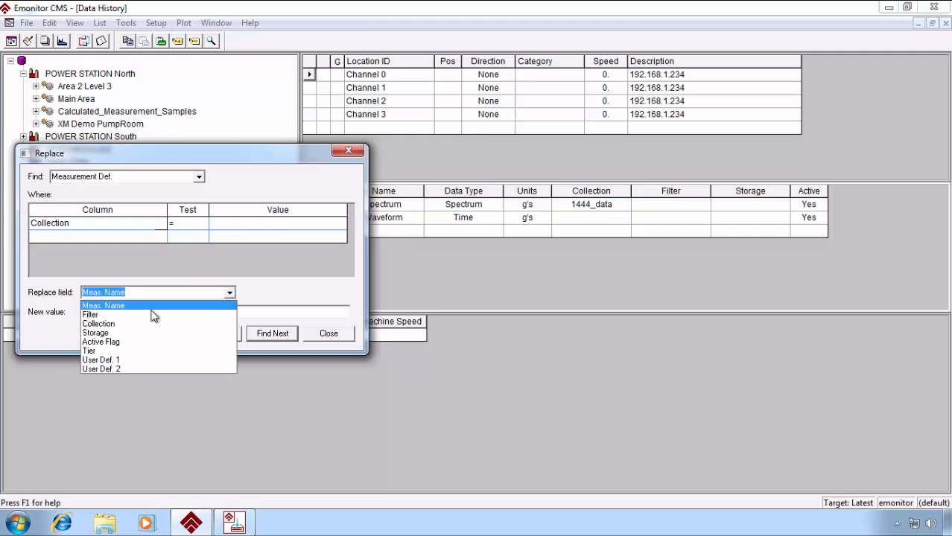
pyautogui.click(106, 324)
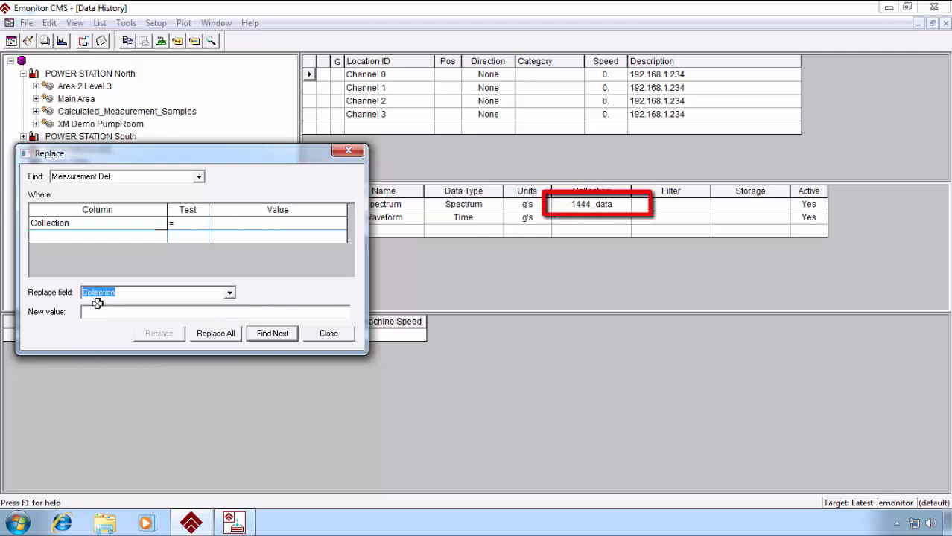
pyautogui.click(99, 312)
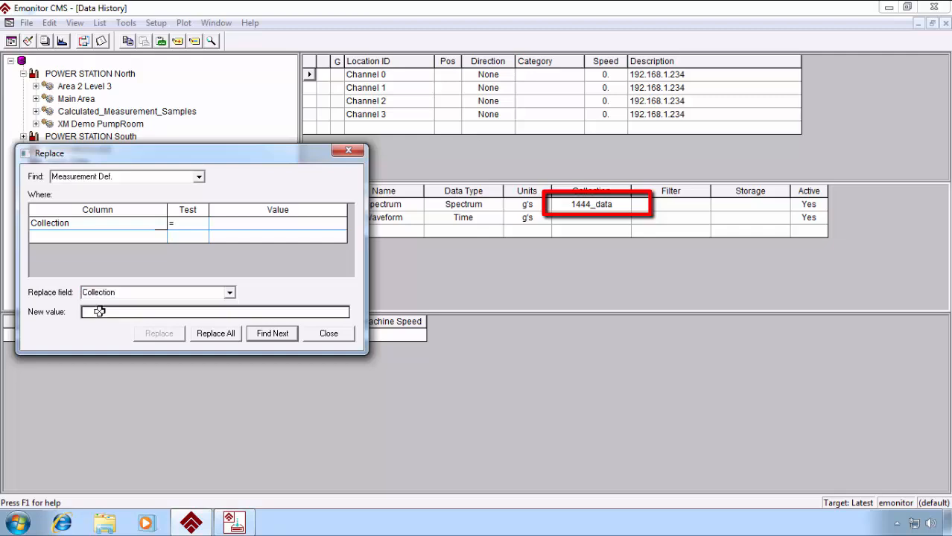
pyautogui.write('1444_')
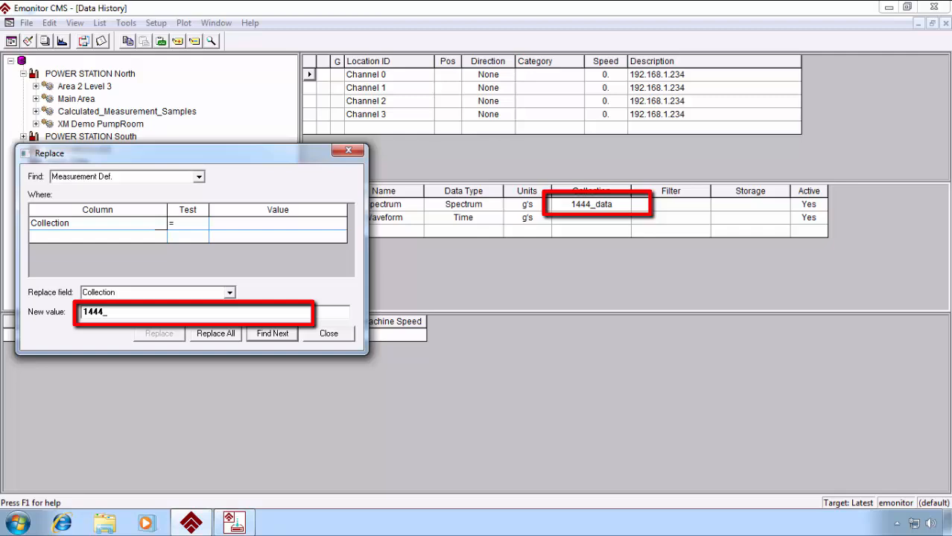
pyautogui.write('data')
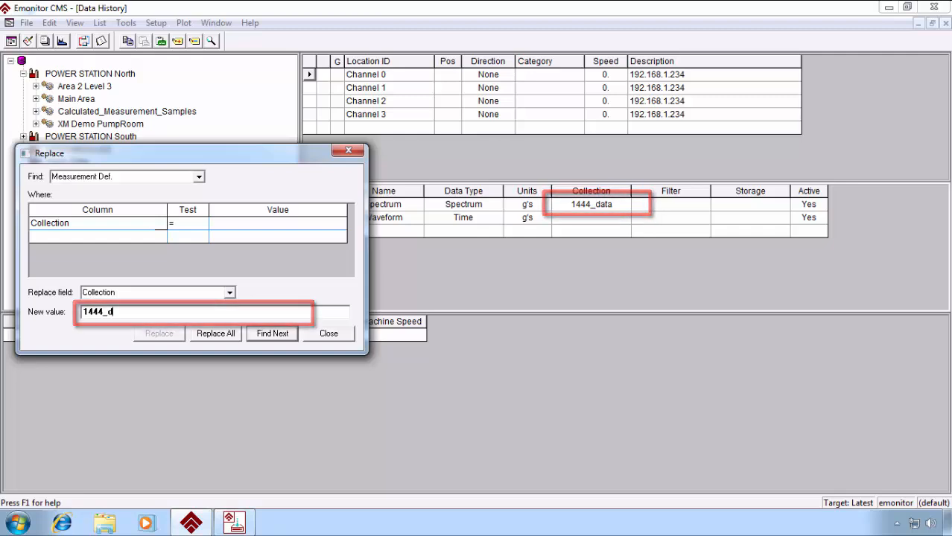
# Replace the value in all matching records, close the dialog, and check the measurements of Channel 3 and Channel 0.
pyautogui.click(210, 332)
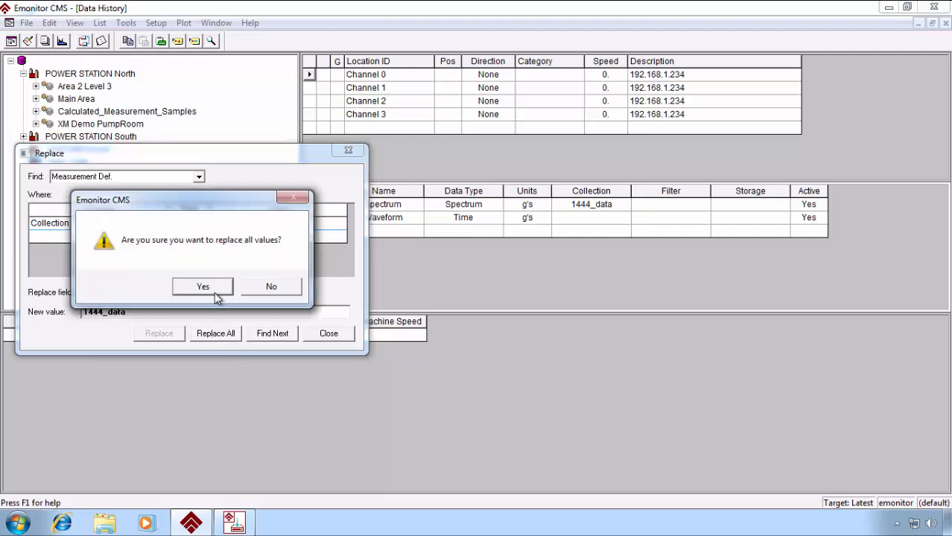
pyautogui.click(202, 288)
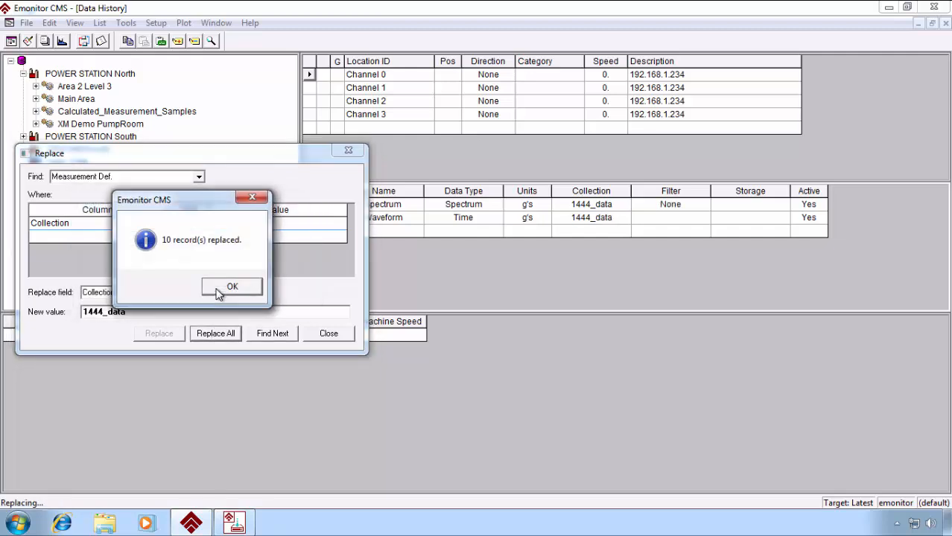
pyautogui.click(219, 294)
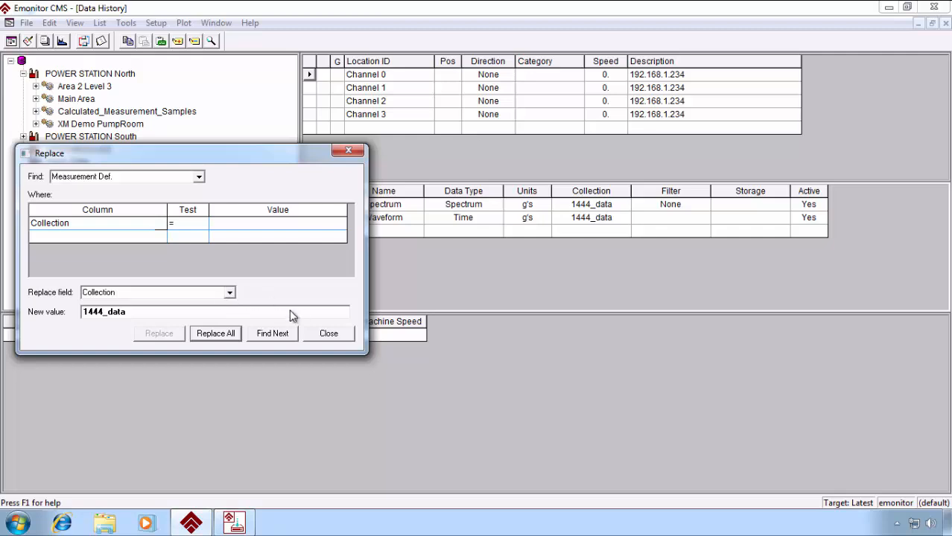
pyautogui.click(328, 333)
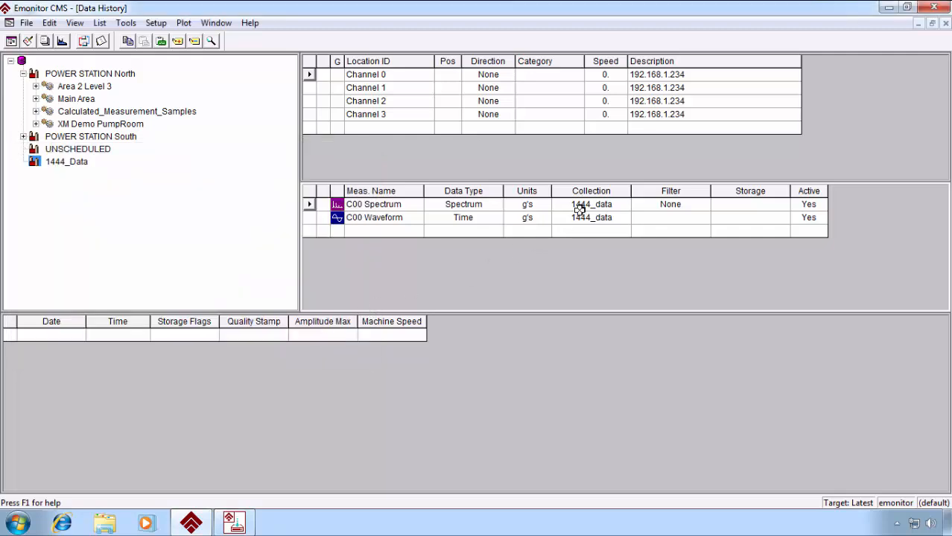
pyautogui.click(386, 116)
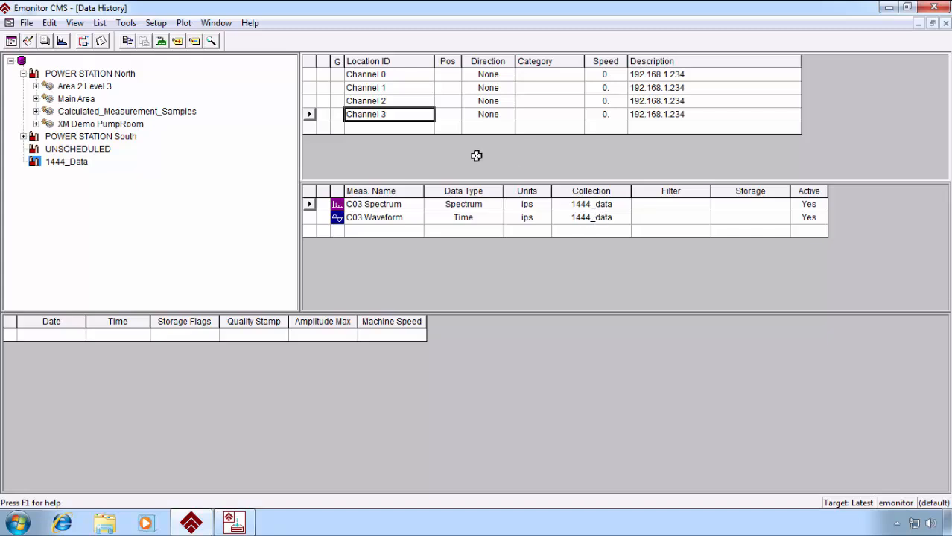
pyautogui.click(363, 74)
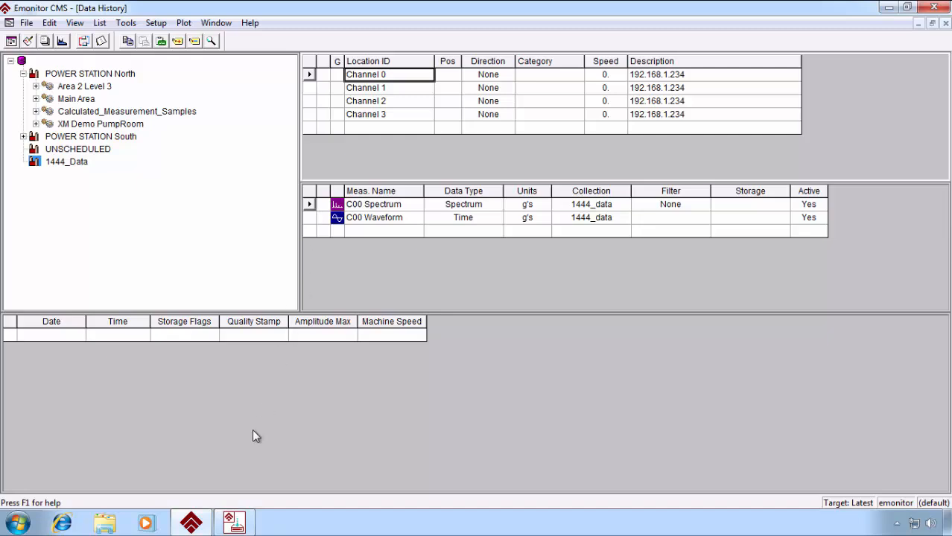
# Switch to EmonitorEEM, start the 1444_data extraction, and look at its startup option.
pyautogui.click(234, 522)
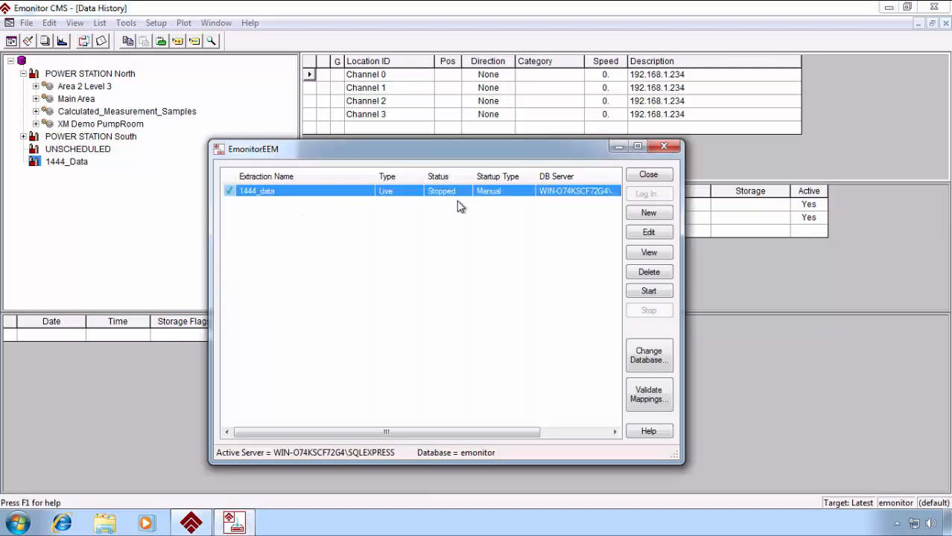
pyautogui.click(659, 292)
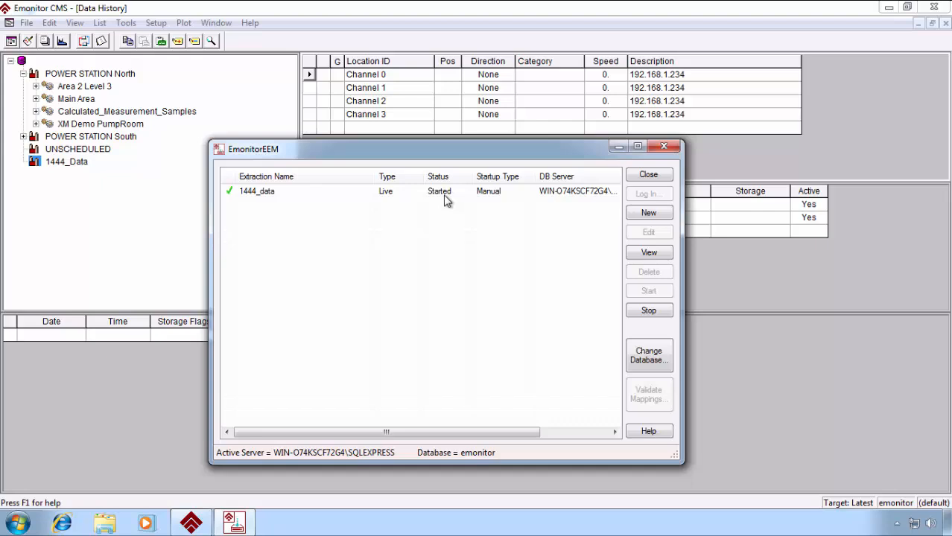
pyautogui.rightClick(517, 196)
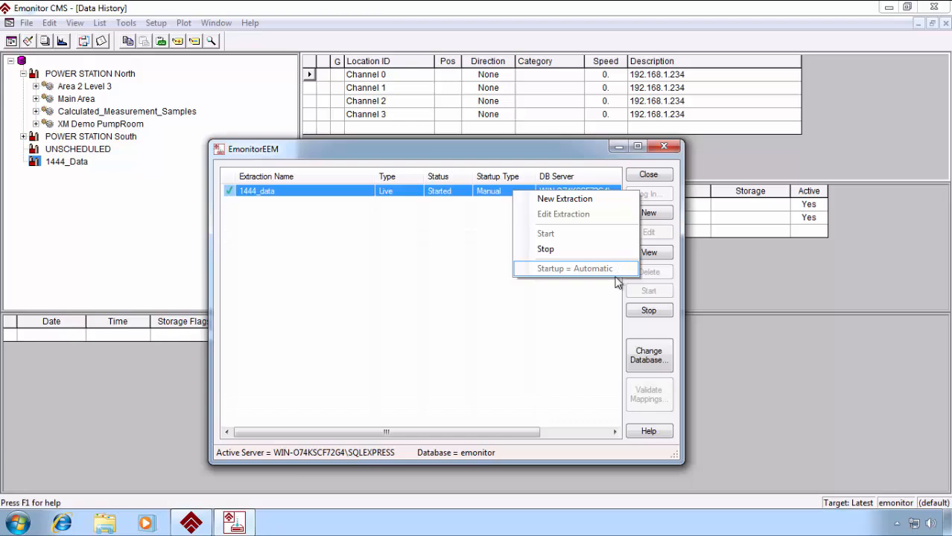
pyautogui.click(522, 309)
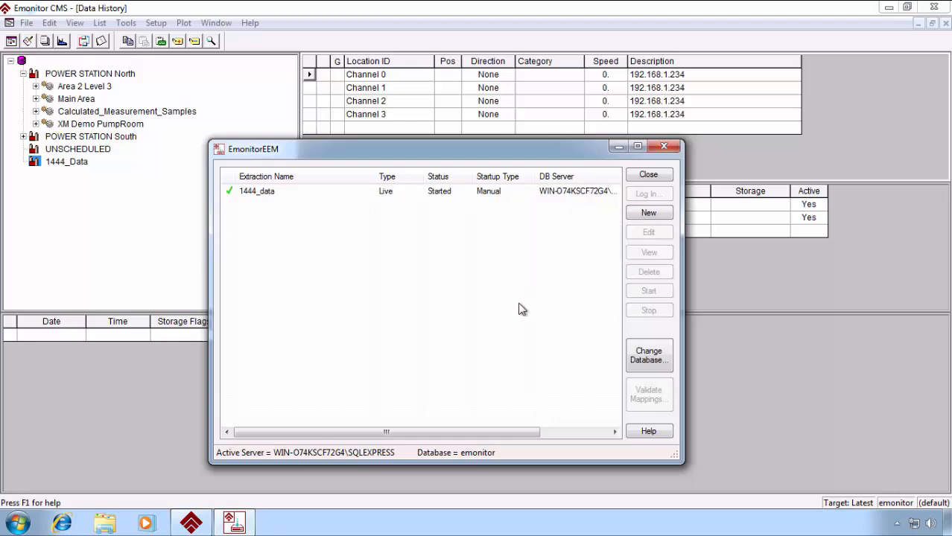
# Return to Emonitor CMS, refresh the Data History, and select Channel 0's baseline record.
pyautogui.click(360, 28)
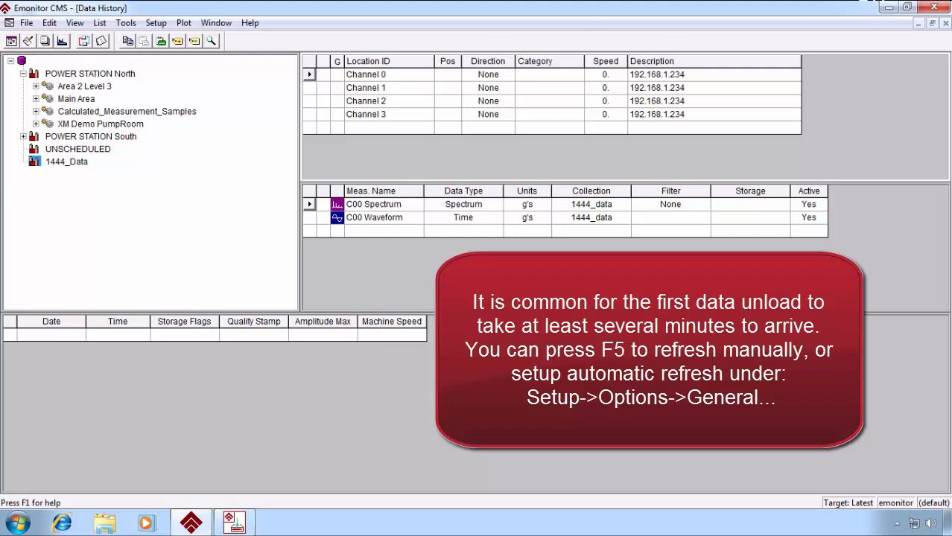
pyautogui.press('F5')
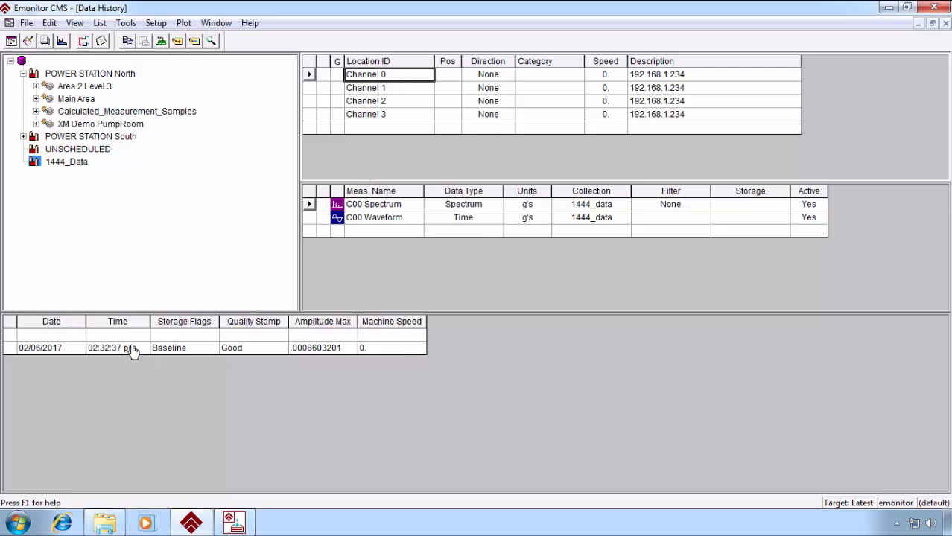
pyautogui.click(29, 348)
# Show the data plot of the C00 Spectrum measurement, and close it after viewing.
pyautogui.click(377, 205)
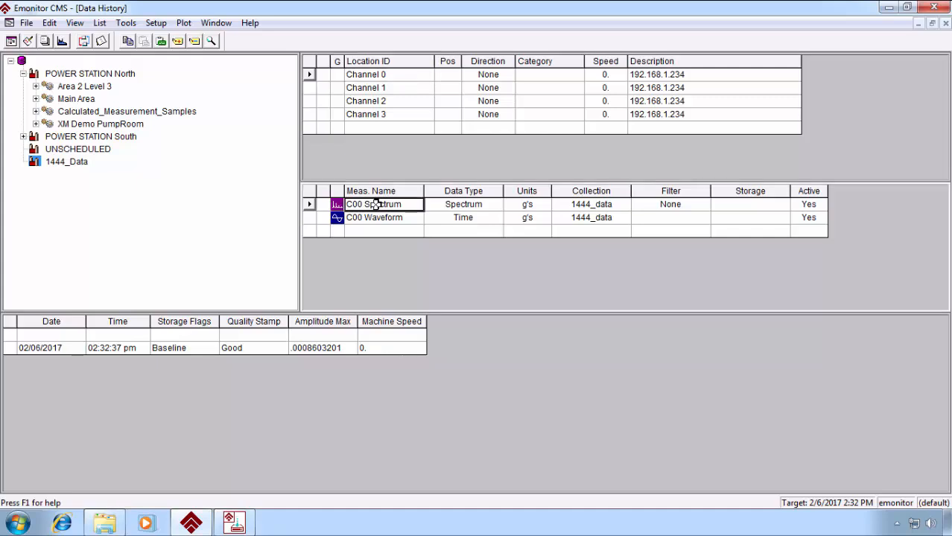
pyautogui.rightClick(377, 206)
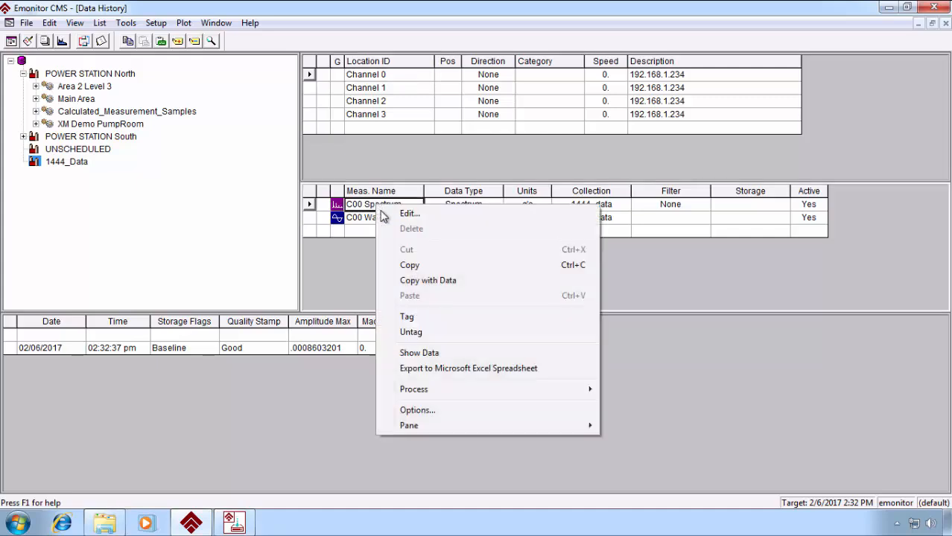
pyautogui.click(423, 354)
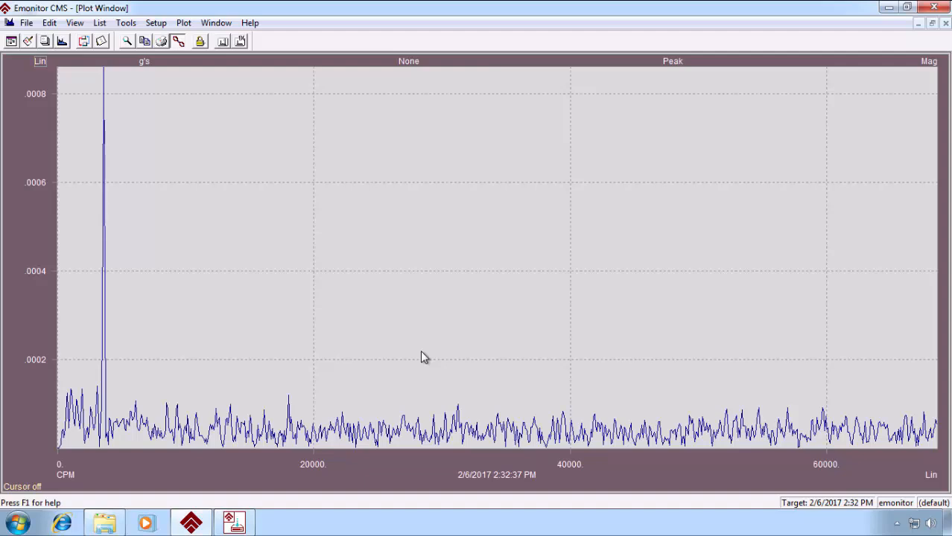
pyautogui.click(945, 23)
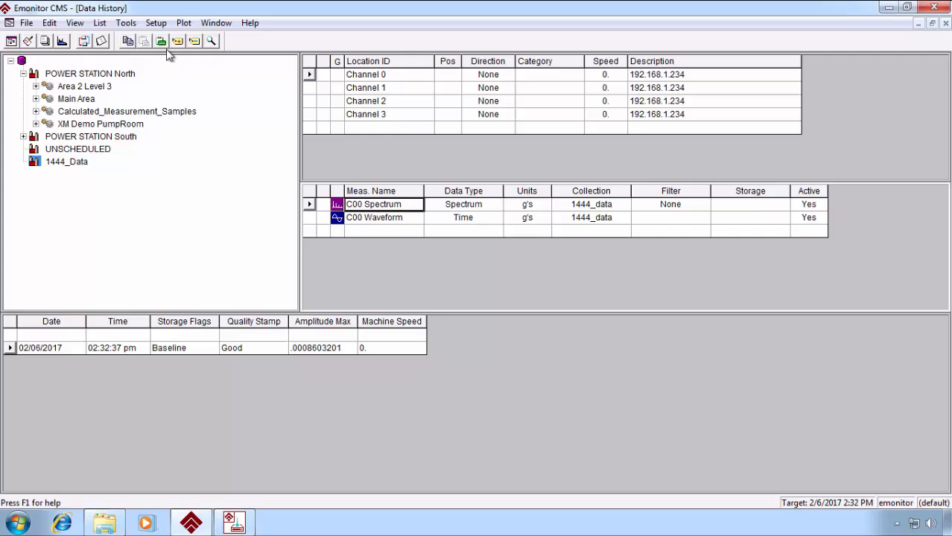
# Plot Channel 0's spectrum and waveform together with the (auto View) plot view, and close the plot.
pyautogui.click(63, 43)
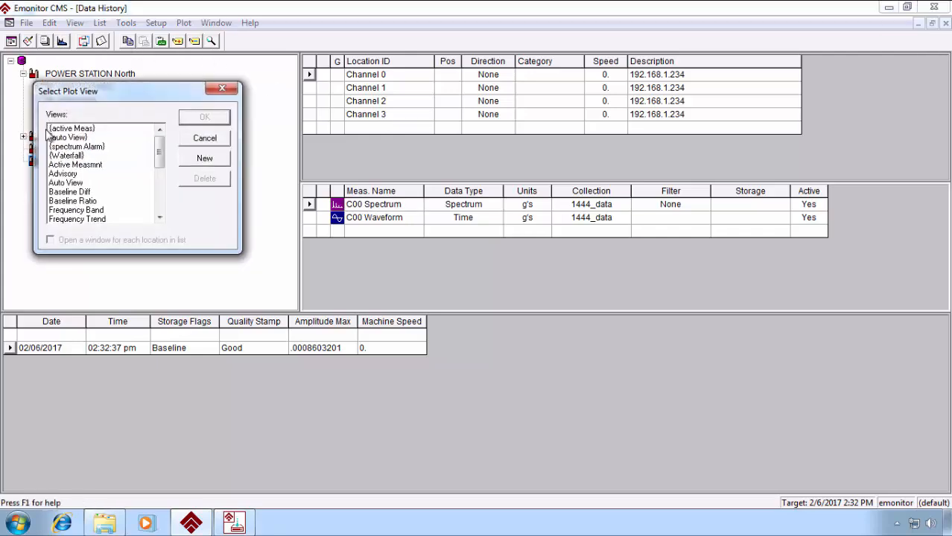
pyautogui.click(54, 138)
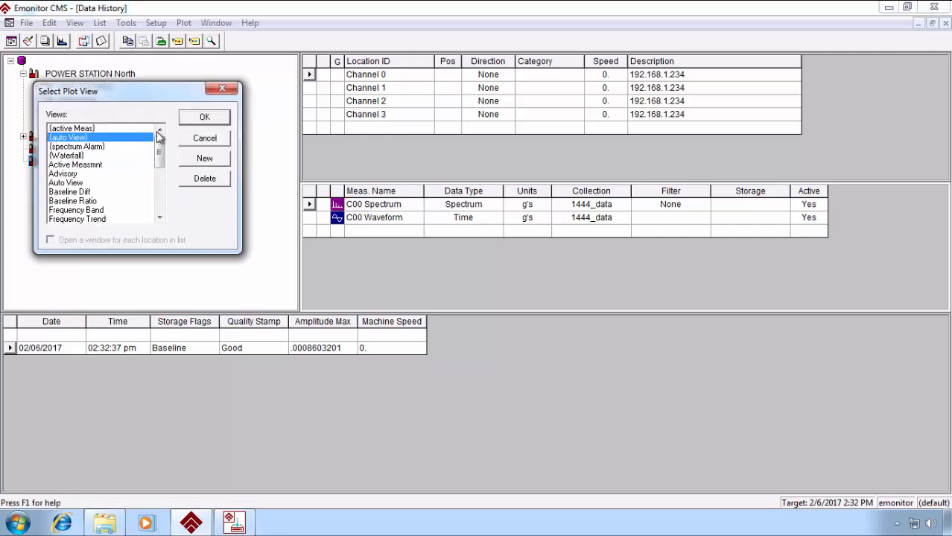
pyautogui.click(202, 118)
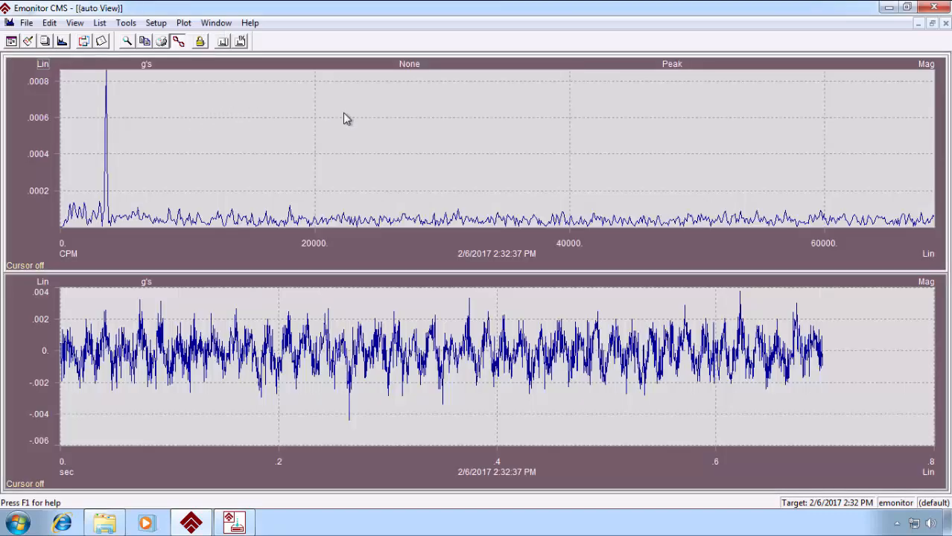
pyautogui.click(946, 23)
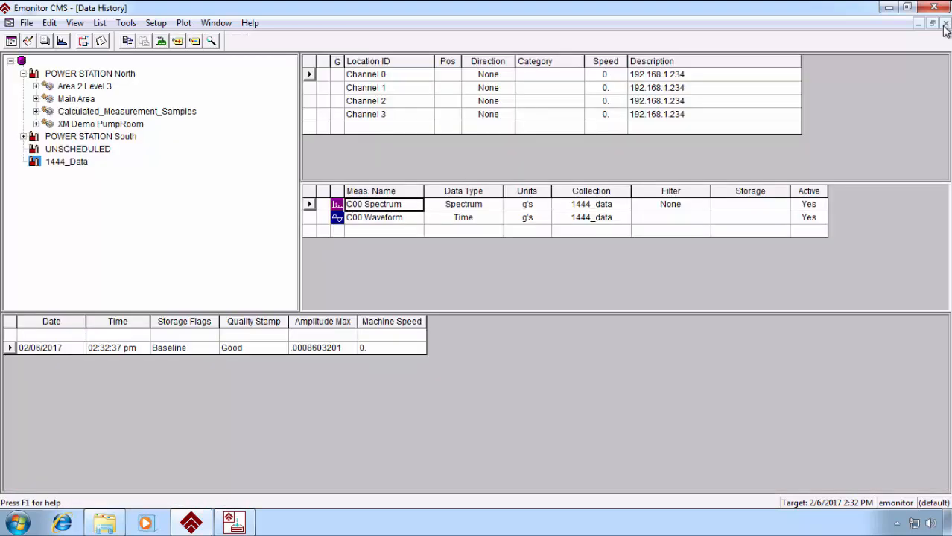
# Check the stored records of Channel 1 and Channel 0, and view Channel 0's spectra in the (Waterfall) plot view before closing it.
pyautogui.click(418, 88)
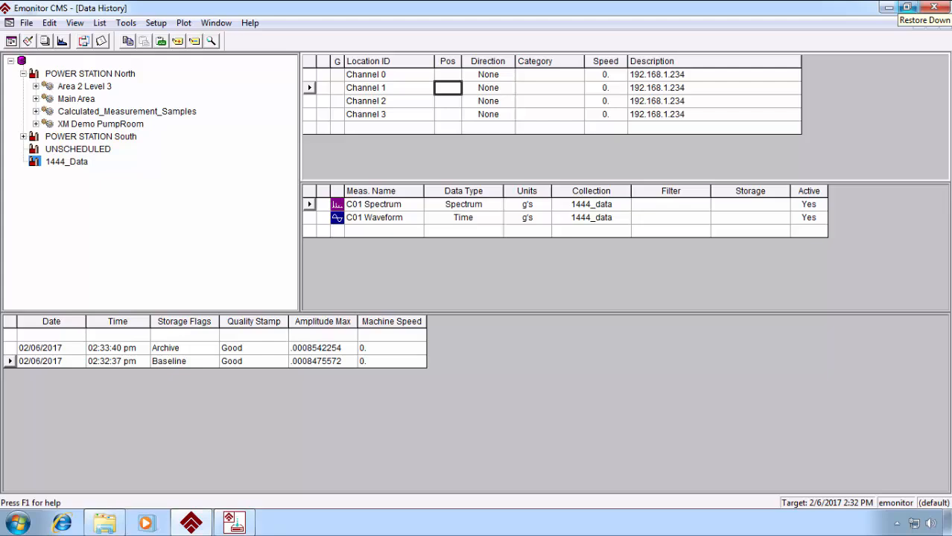
pyautogui.click(367, 74)
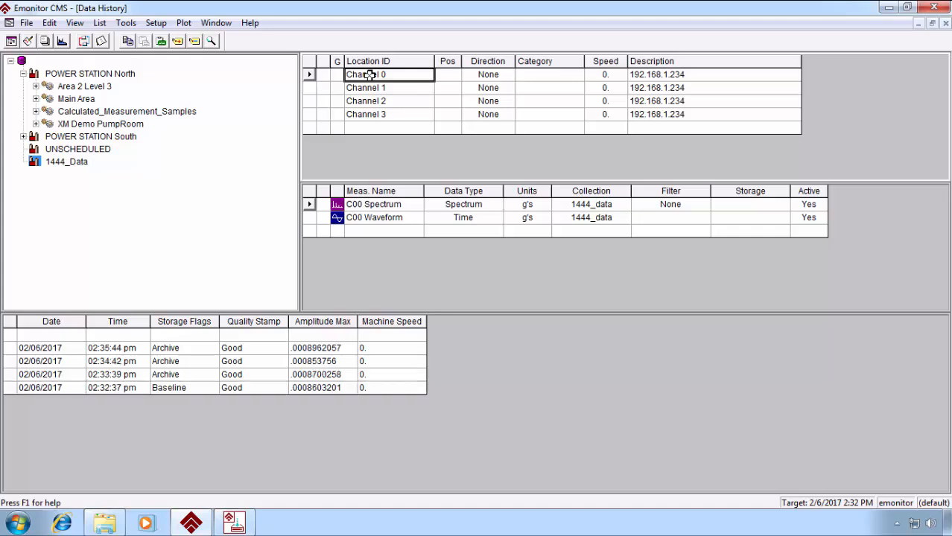
pyautogui.click(62, 42)
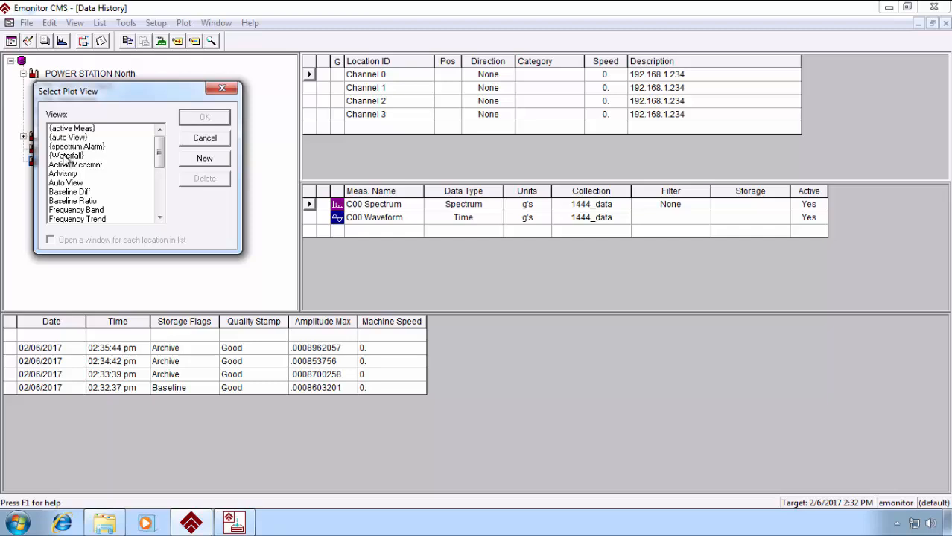
pyautogui.click(67, 155)
pyautogui.click(207, 117)
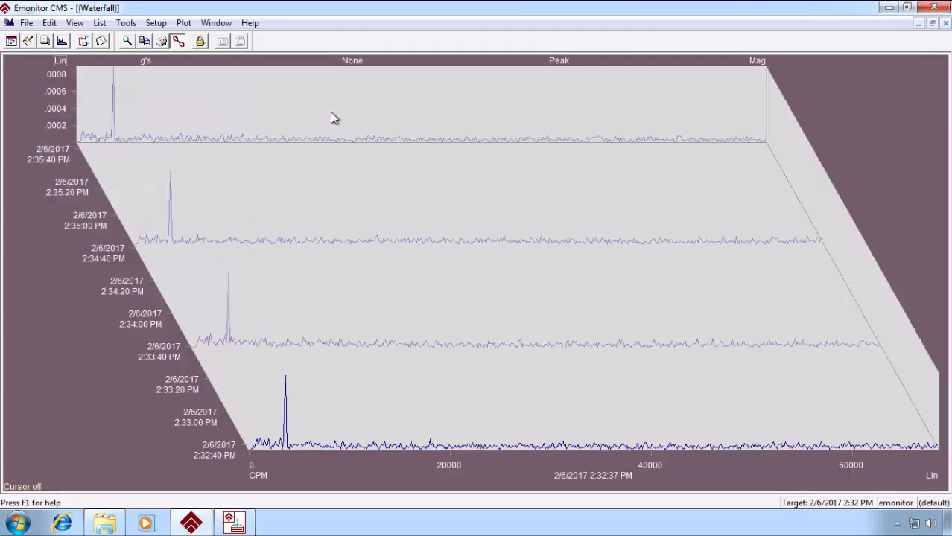
pyautogui.click(946, 24)
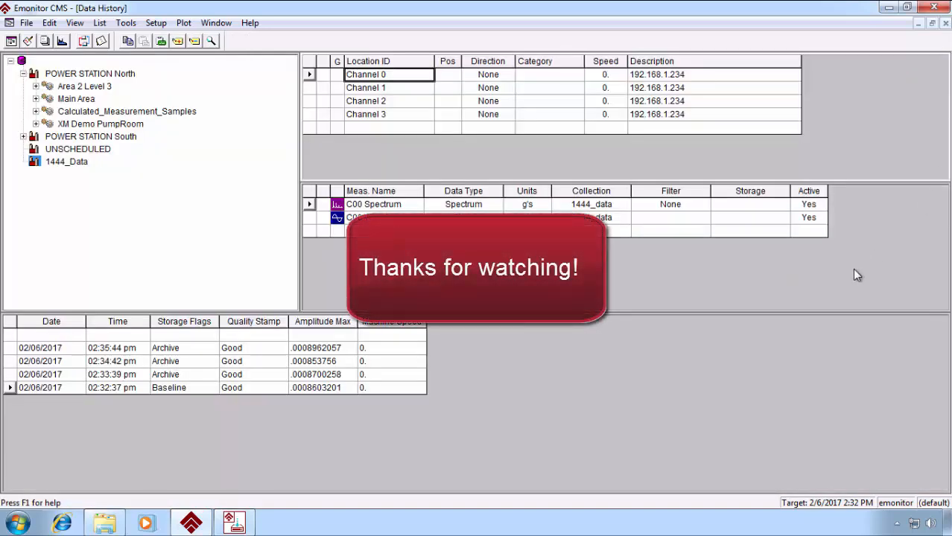